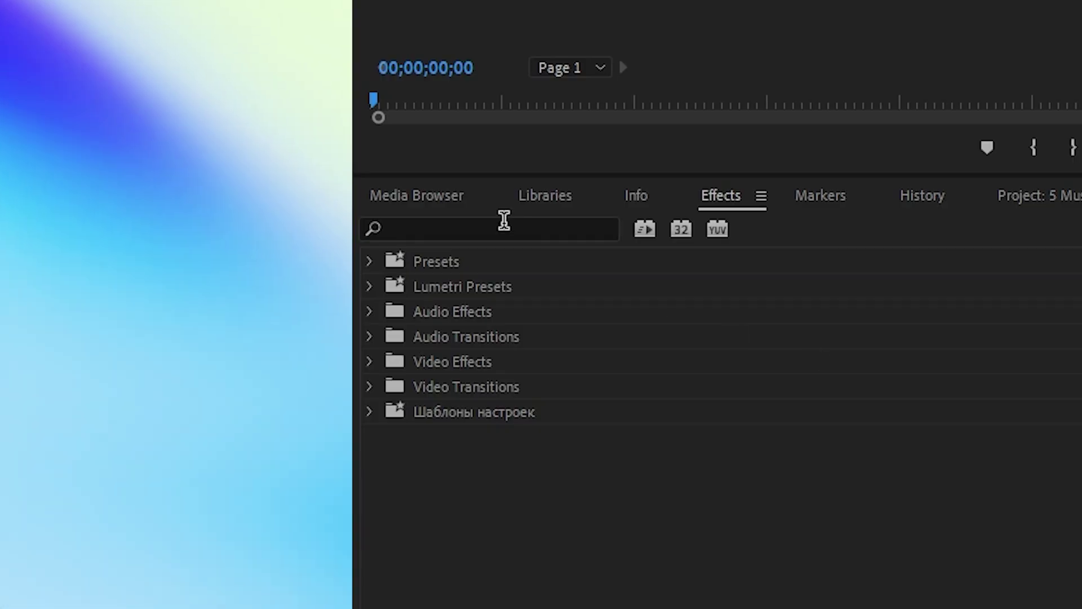
Step: Apply the Simple Parametric EQ effect to the background music clip
type("simple parame")
left_click_drag(510, 359, 556, 346)
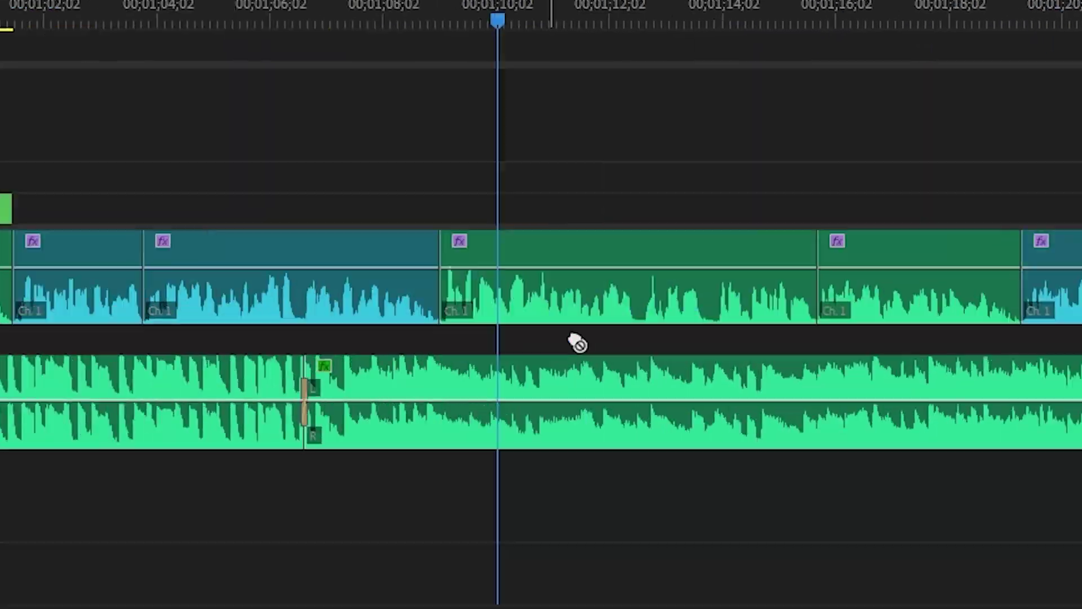
left_click_drag(574, 344, 478, 387)
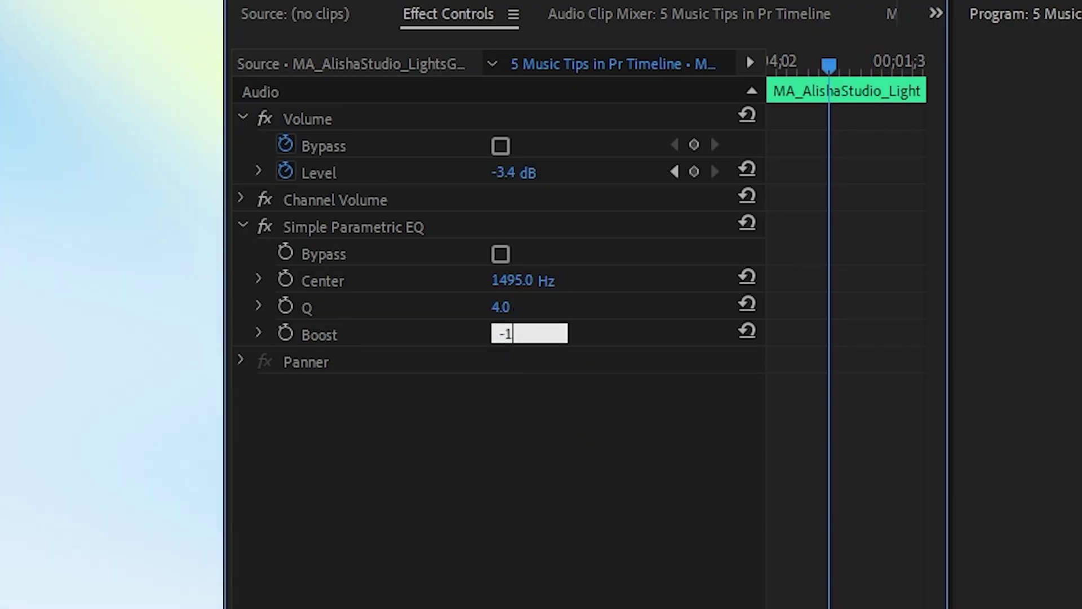
Step: Set the EQ Boost to -18 dB and tune the Center frequency to 1250 Hz
key("Return")
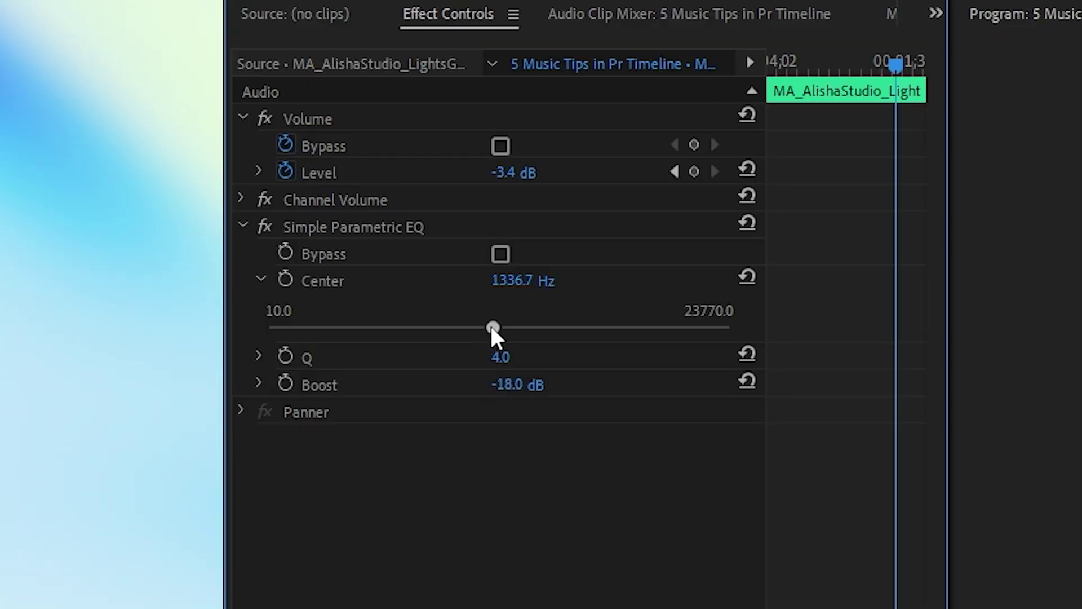
left_click_drag(492, 328, 511, 328)
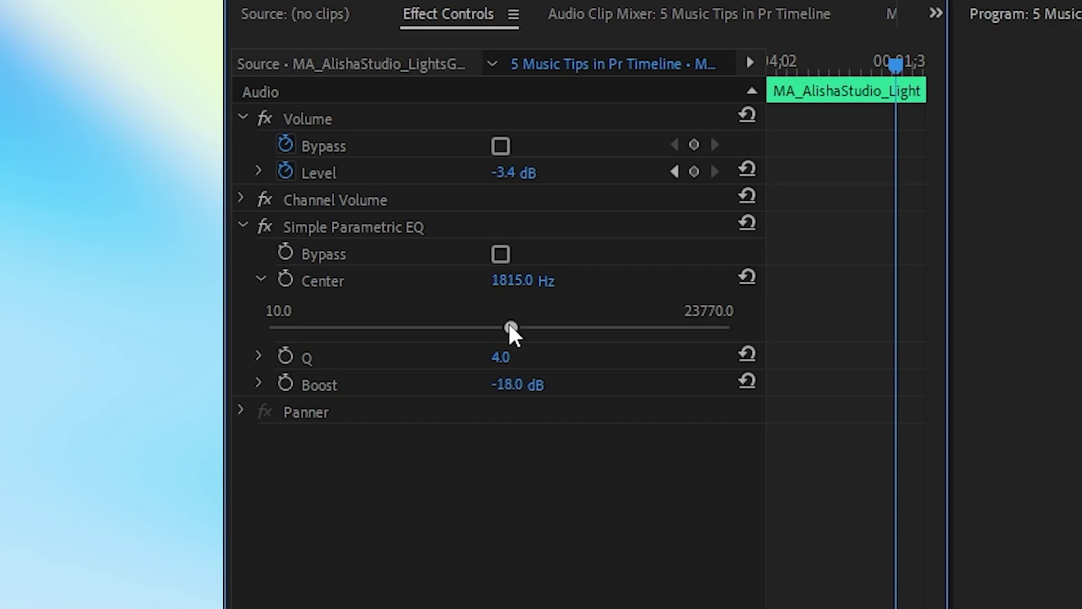
left_click_drag(511, 328, 478, 328)
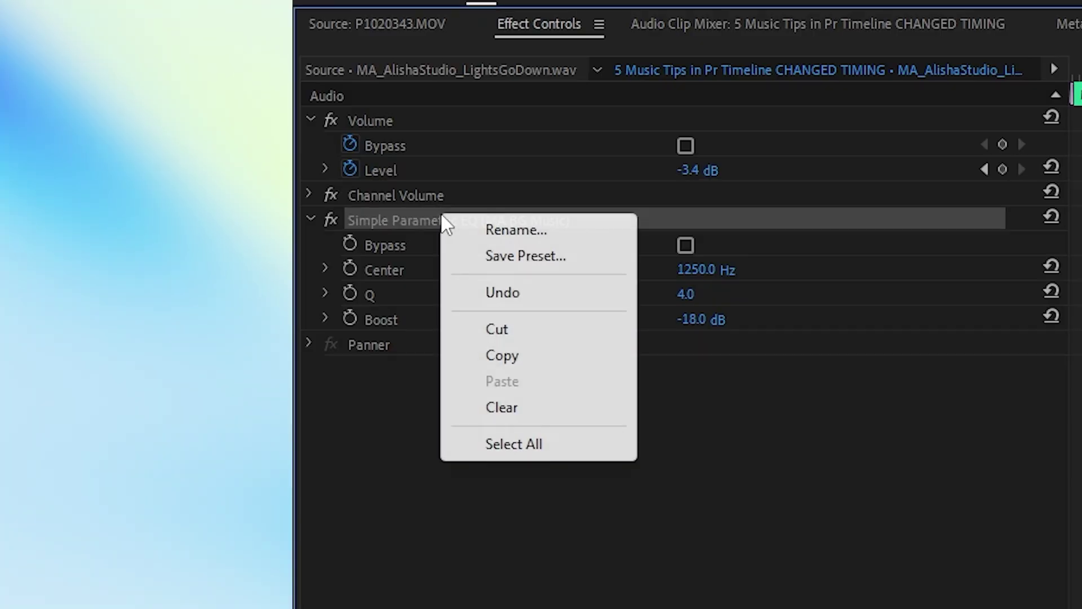
Step: Save the Simple Parametric EQ settings as a preset named 'Background Music Preset'
left_click(568, 256)
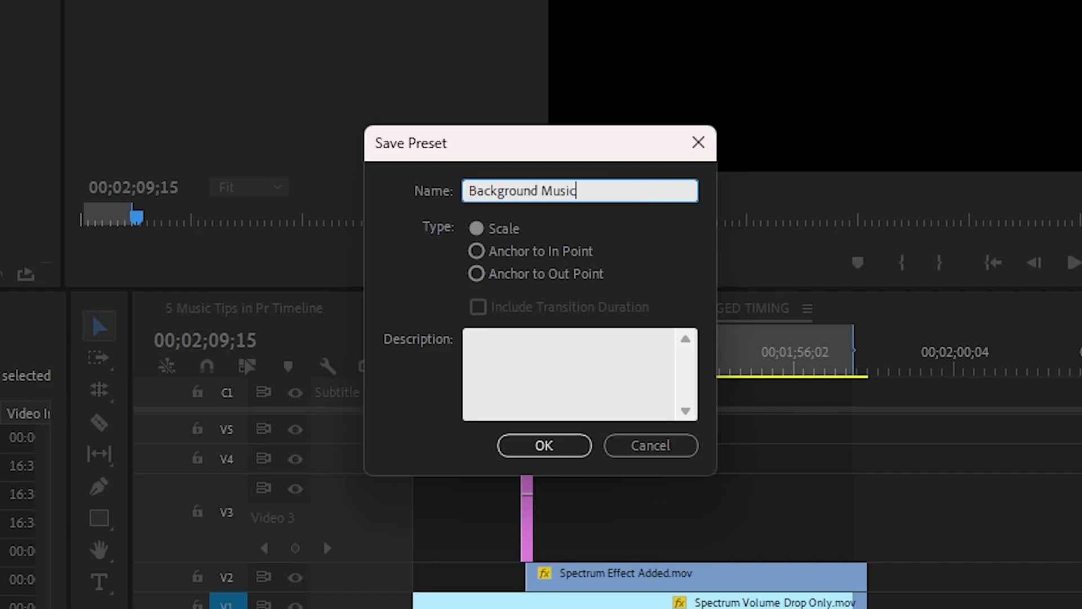
type("Background Music Pre")
type("set")
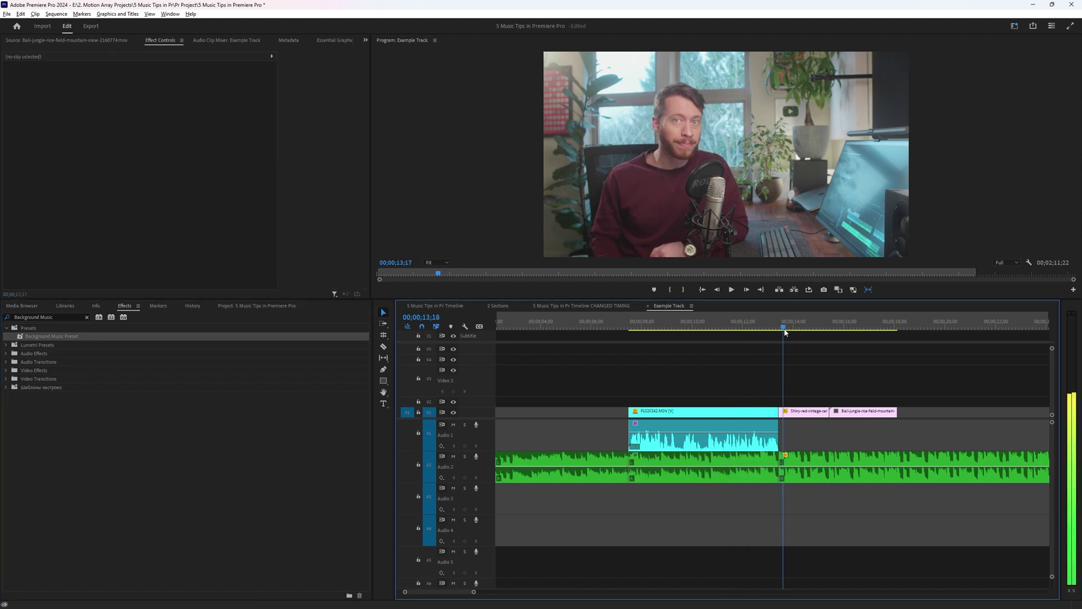
Step: Scrub the Example Track playhead forward to the jungle shot and deselect the music clip
left_click_drag(786, 333, 842, 333)
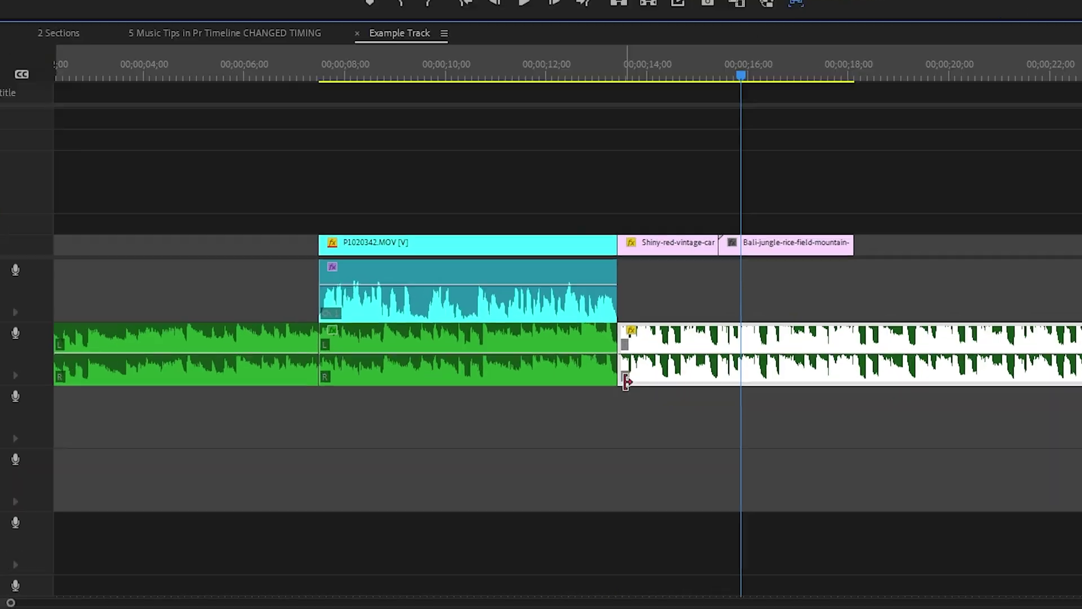
left_click(777, 480)
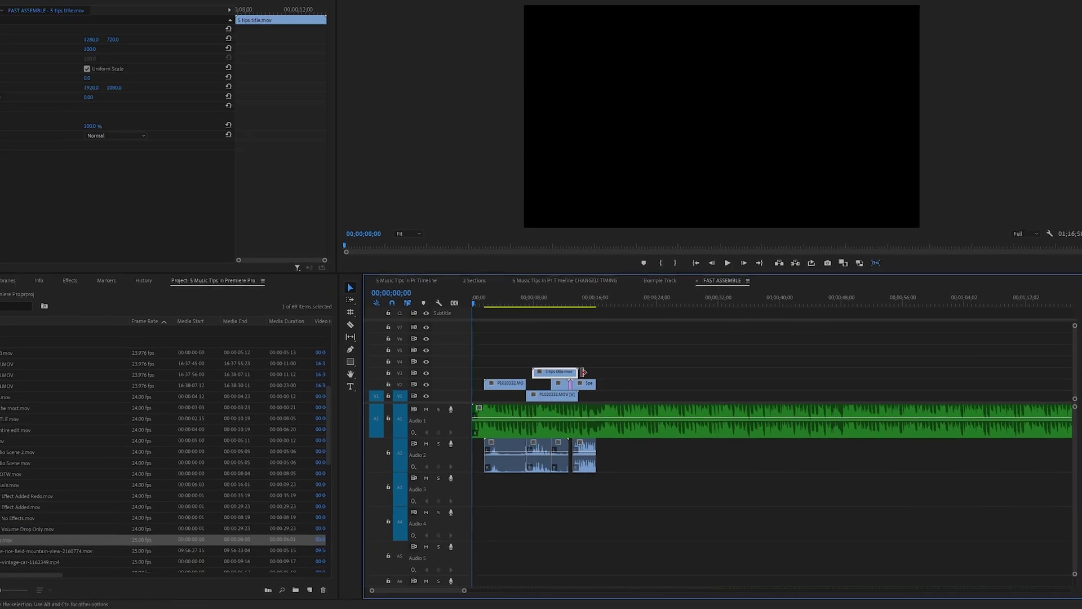
Step: Move the V1 video clip earlier and delete the old Audio 3 clip
left_click_drag(642, 405, 617, 405)
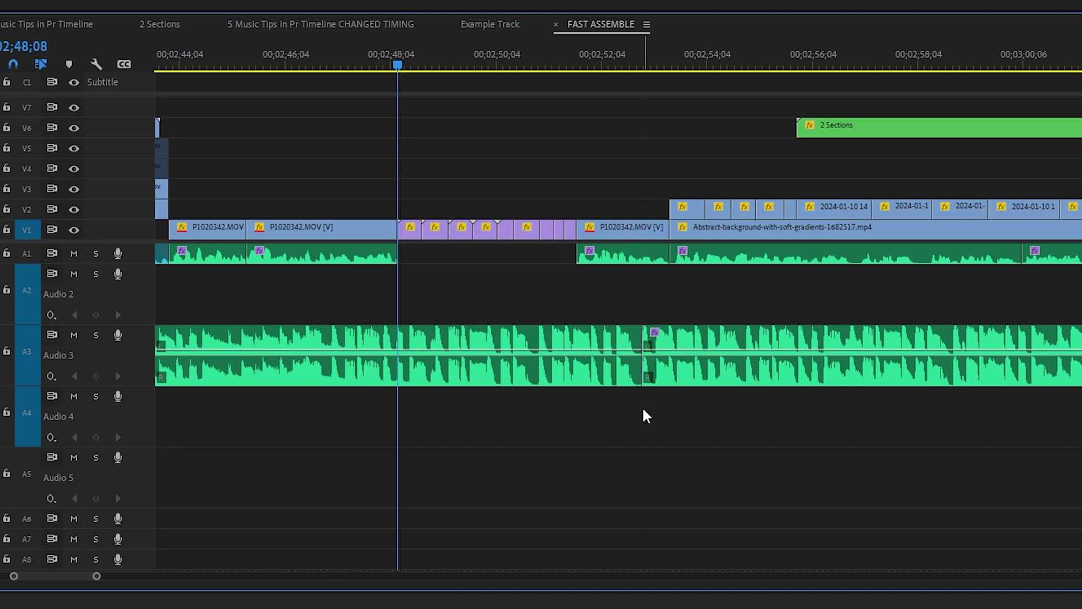
left_click(567, 376)
key("Delete")
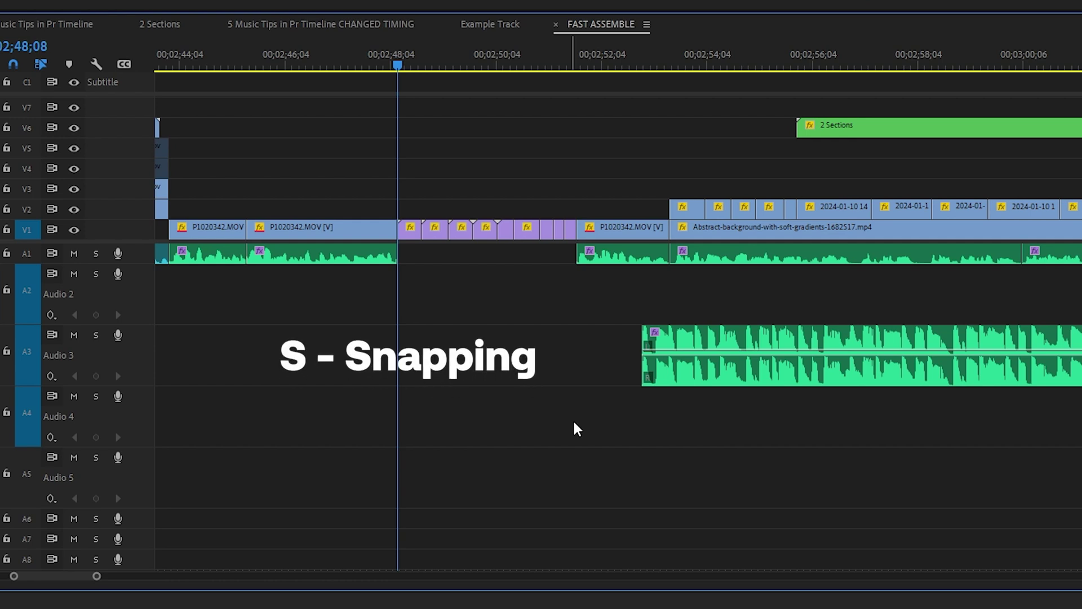
Step: Snap the Audio 3 music to the playhead at 00;02;48;08, then extend its start earlier
left_click(723, 388)
left_click_drag(643, 363, 620, 365)
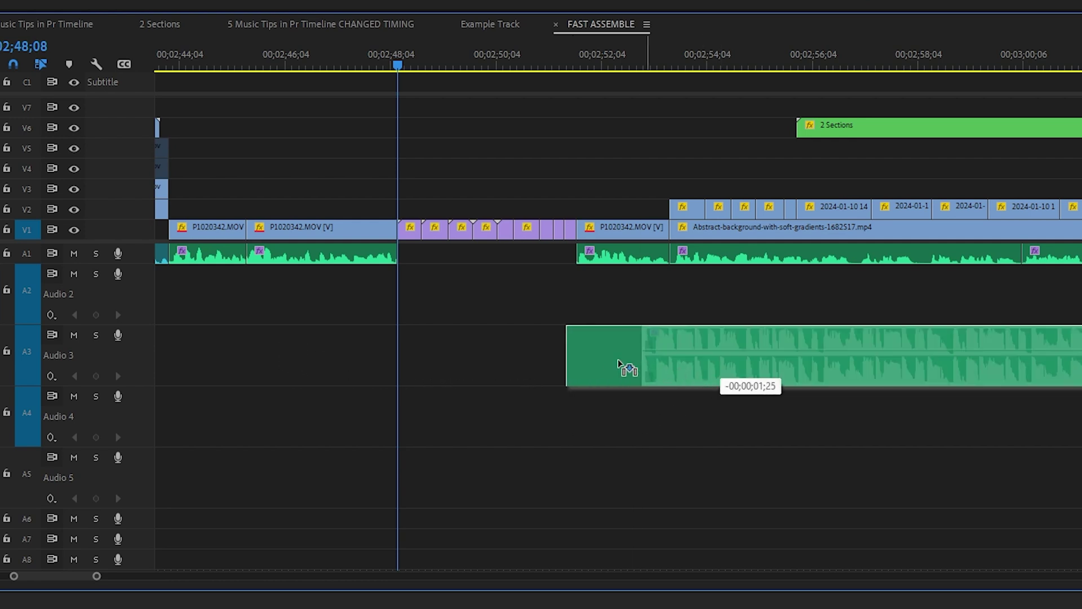
left_click_drag(476, 372, 478, 372)
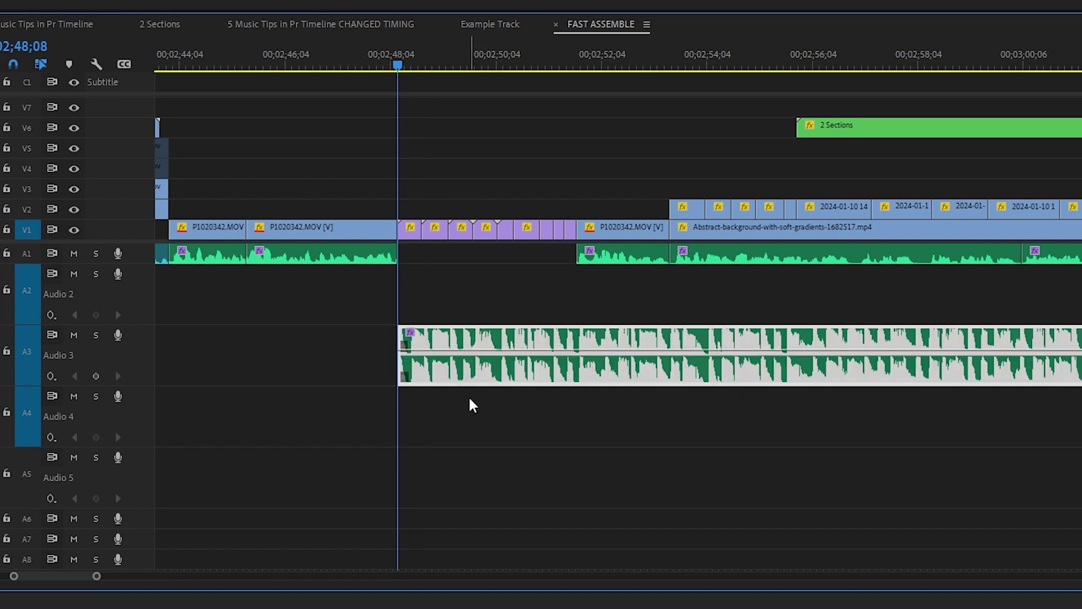
left_click_drag(399, 367, 162, 375)
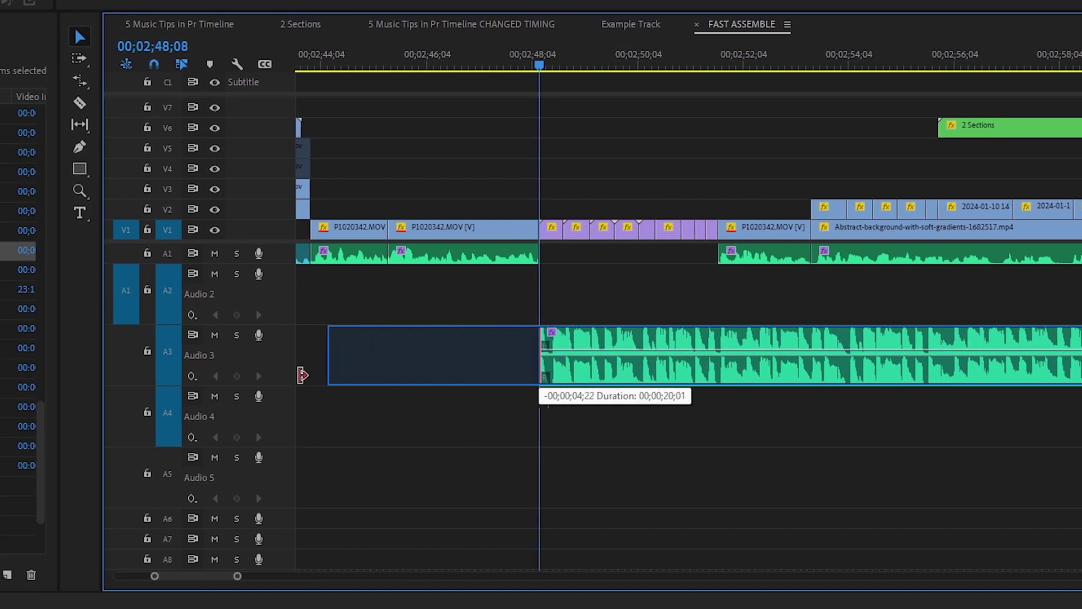
left_click_drag(303, 374, 289, 375)
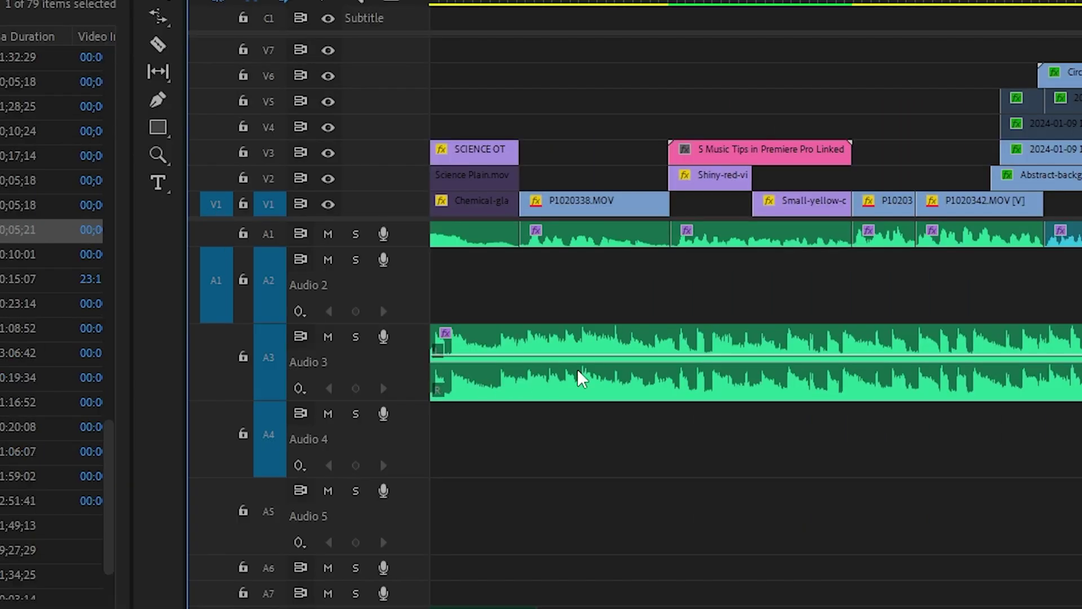
Step: Add a volume keyframe on the Audio 3 music and pull it to the clip start at -999 dB
left_click(665, 355, "ctrl")
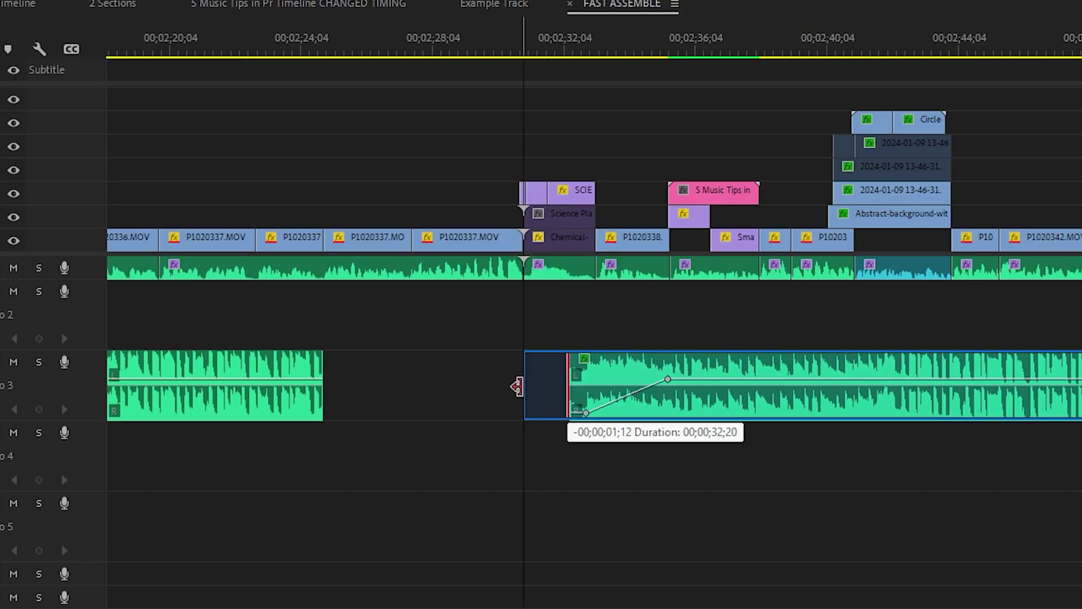
left_click_drag(586, 413, 531, 411)
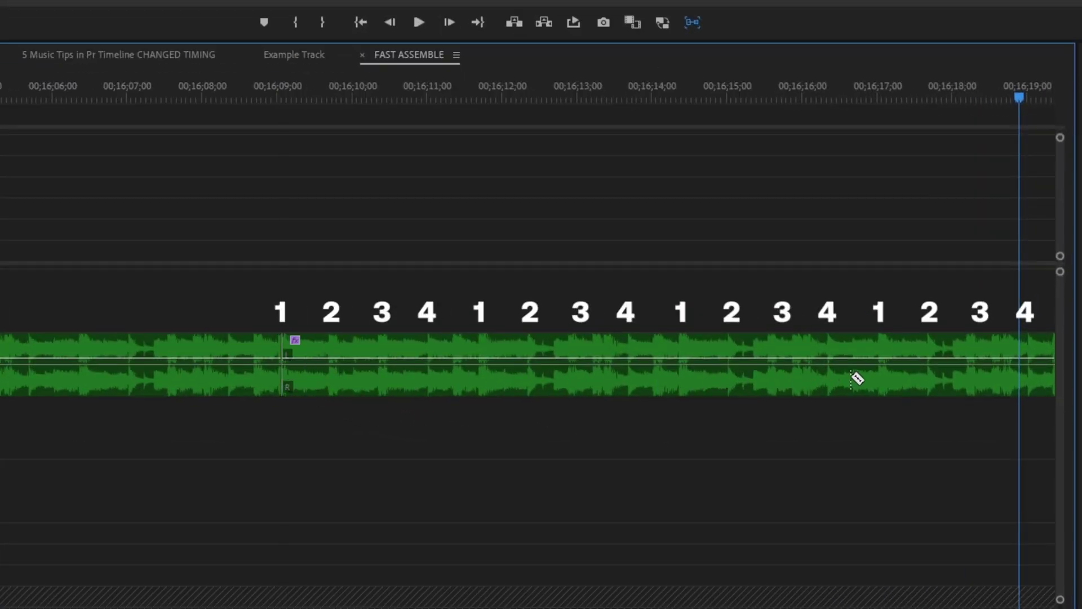
Step: Move the later music onto the 00;16;09;00 downbeat cut, overwriting the middle, and slip it one frame
left_click_drag(910, 385, 302, 451)
left_click(310, 452)
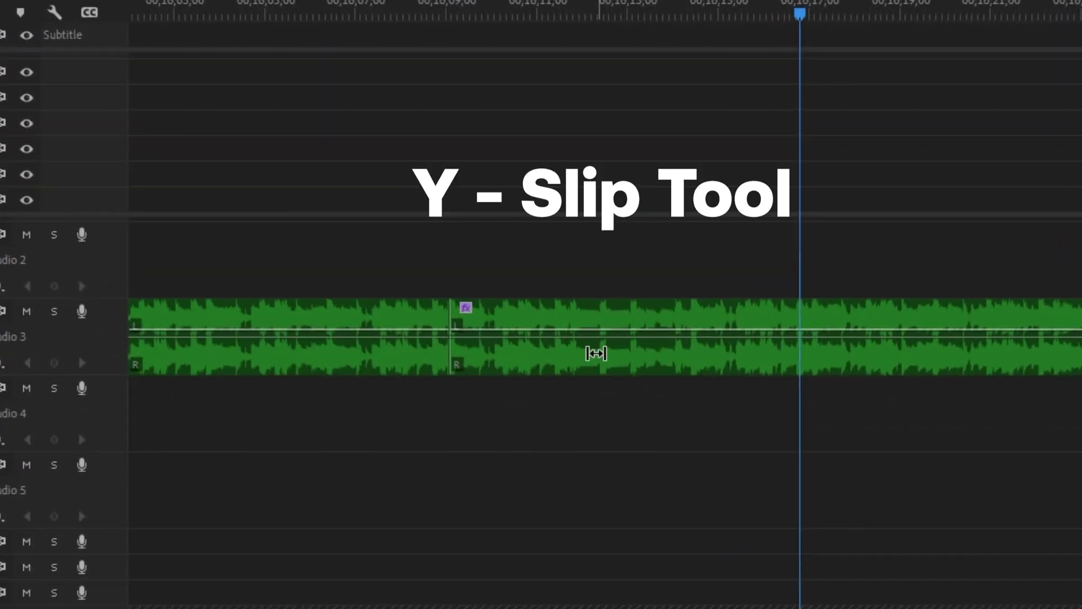
left_click_drag(596, 353, 595, 353)
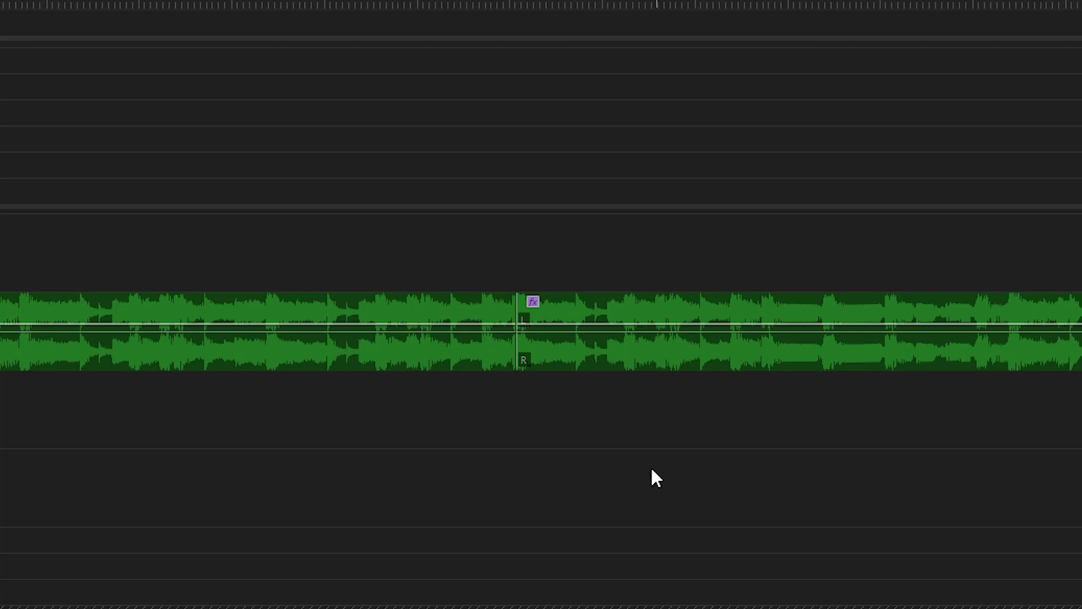
Step: Add a 16-frame Constant Power crossfade on the music edit point with Ctrl+D
left_click(523, 338)
left_click_drag(549, 398, 476, 338)
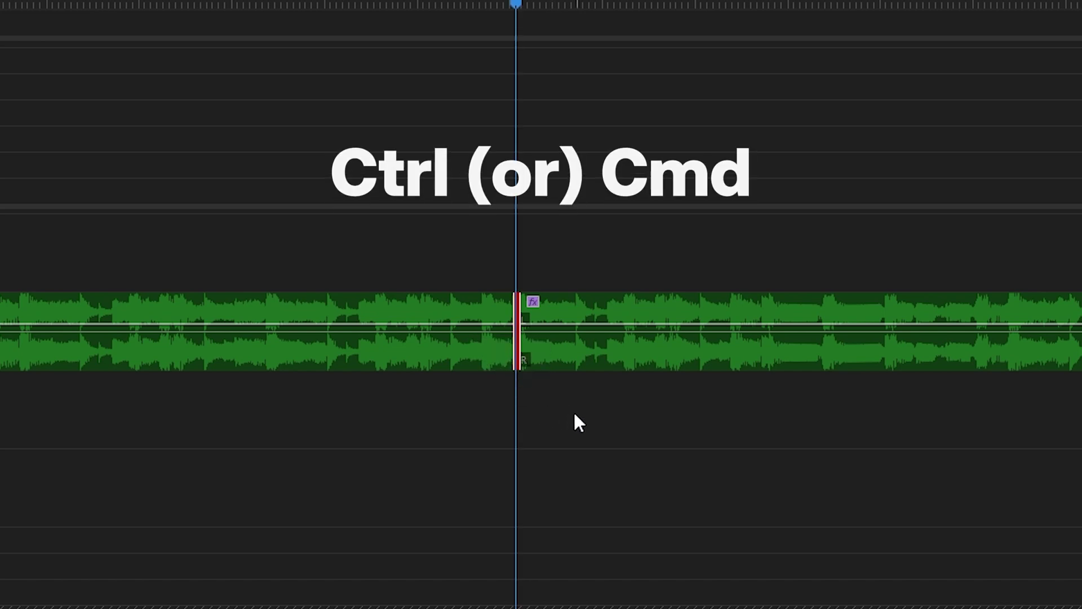
key("ctrl+d")
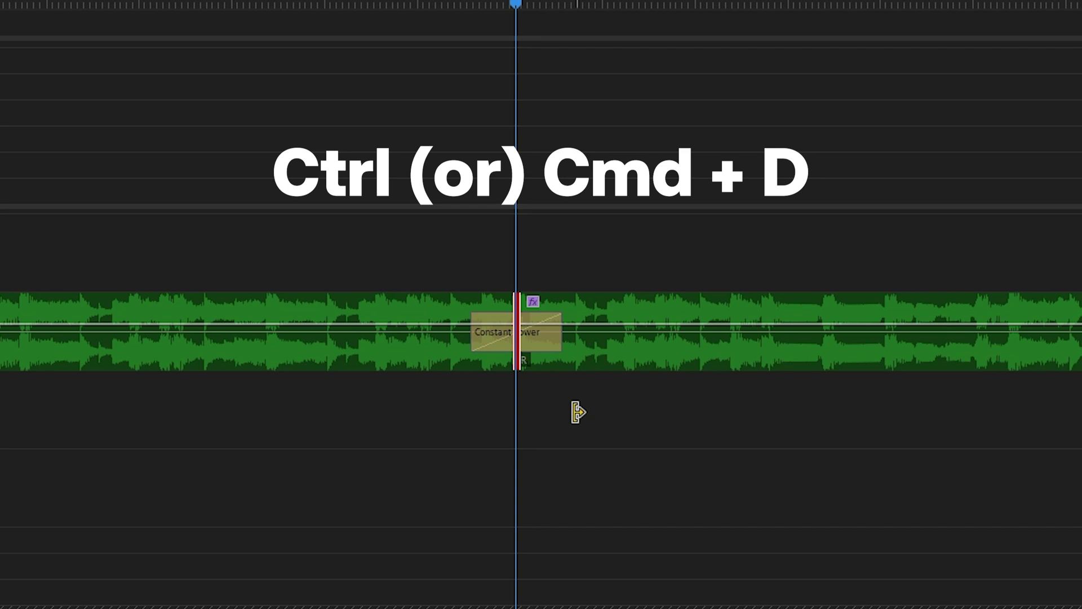
left_click(575, 420)
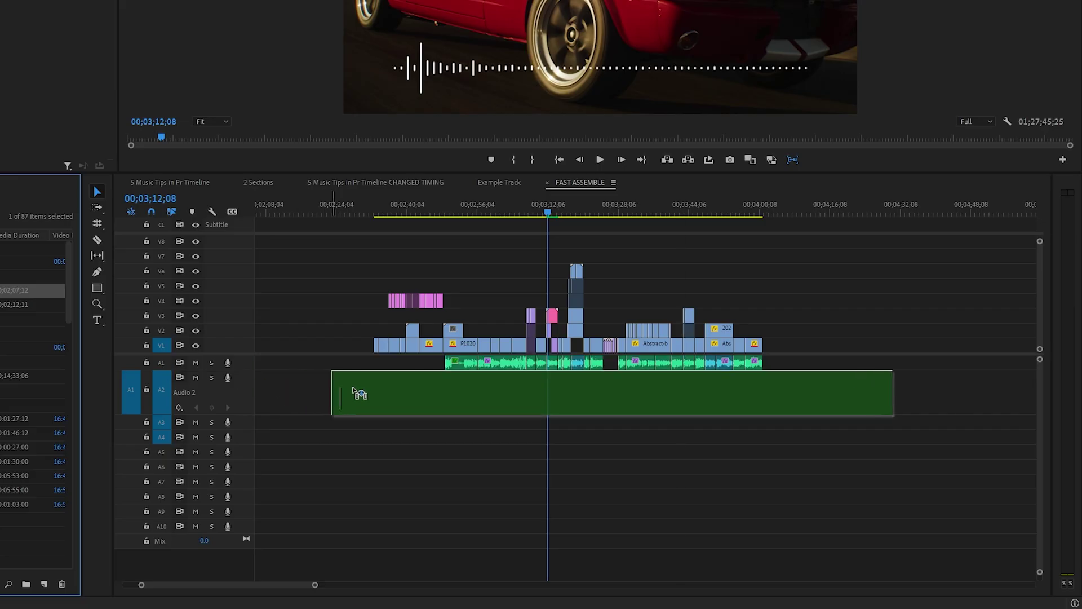
Step: Align the Audio 2 music with V1's start and shorten its ending using the Remix Tool
left_click_drag(357, 394, 401, 393)
left_click_drag(97, 224, 152, 266)
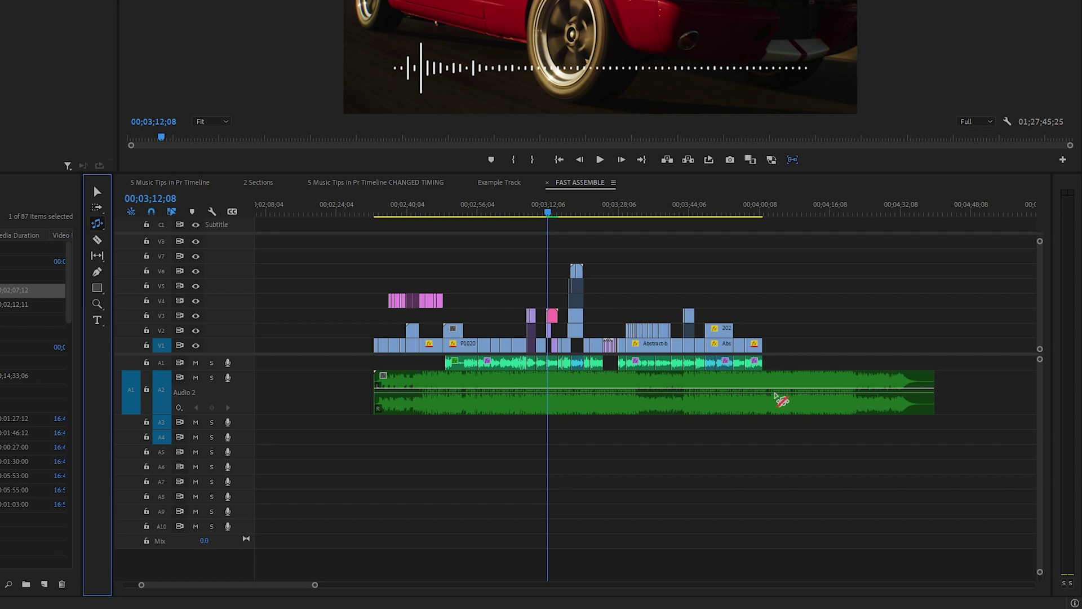
left_click_drag(933, 389, 935, 391)
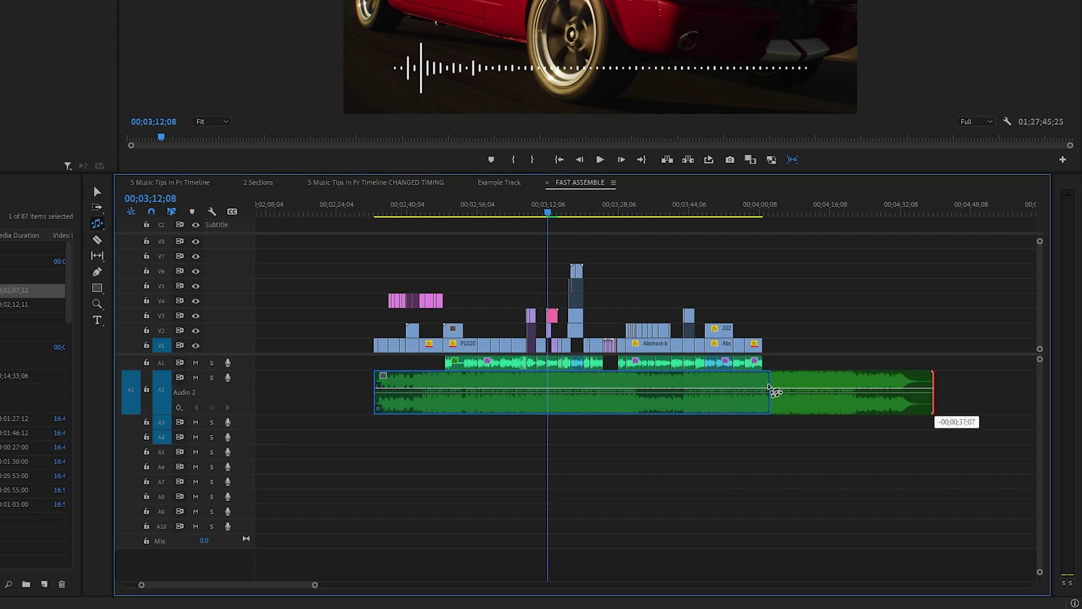
left_click_drag(769, 391, 771, 391)
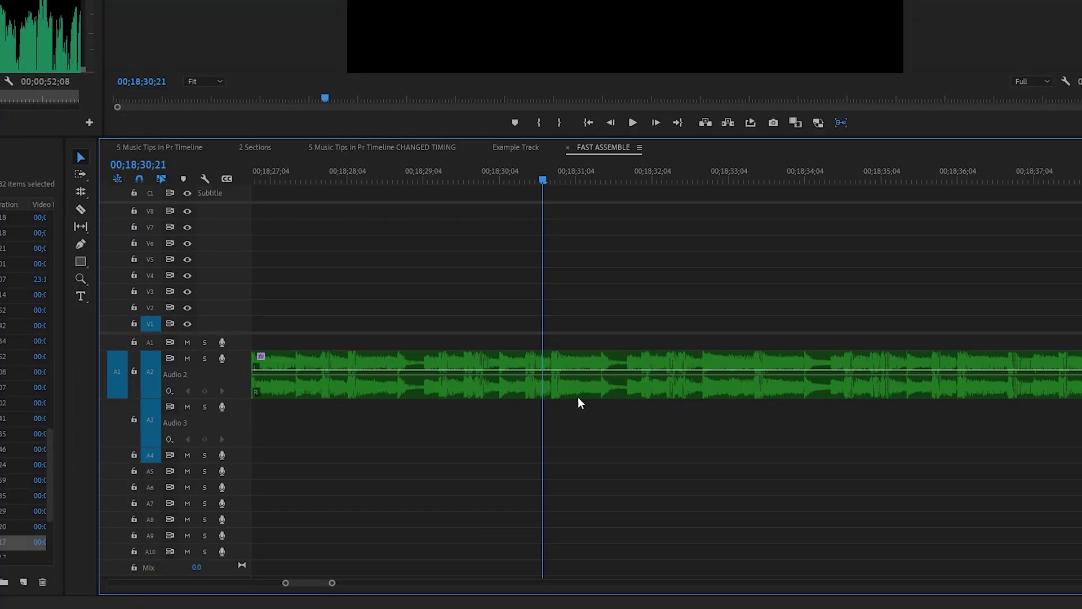
Step: Razor-cut the Audio 2 music on the beats and delete the leftover clip after the end
left_click(608, 375)
key("v")
key("c")
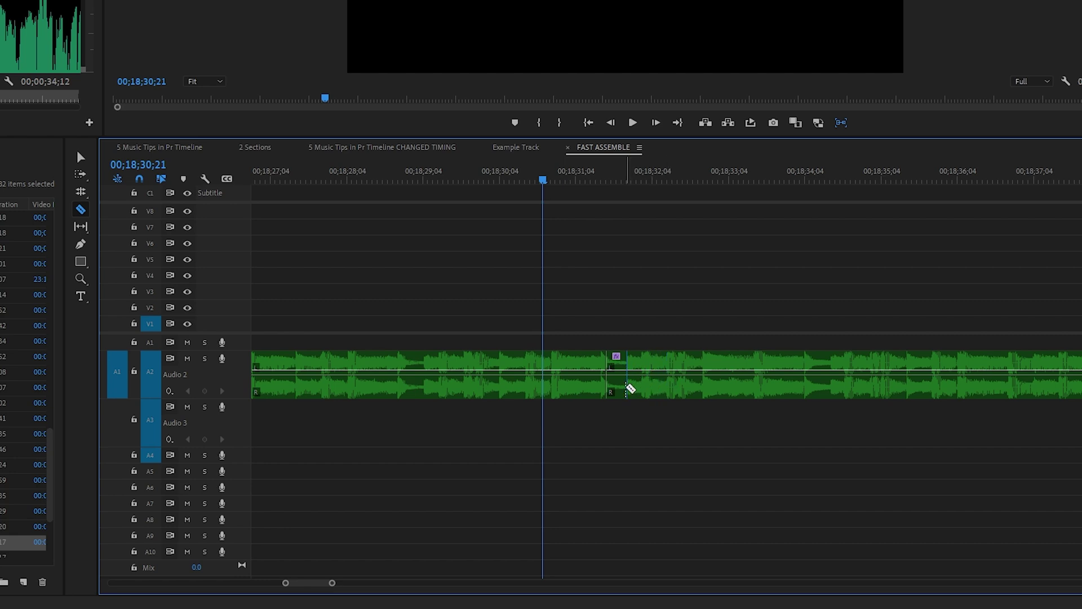
left_click(627, 388)
key("v")
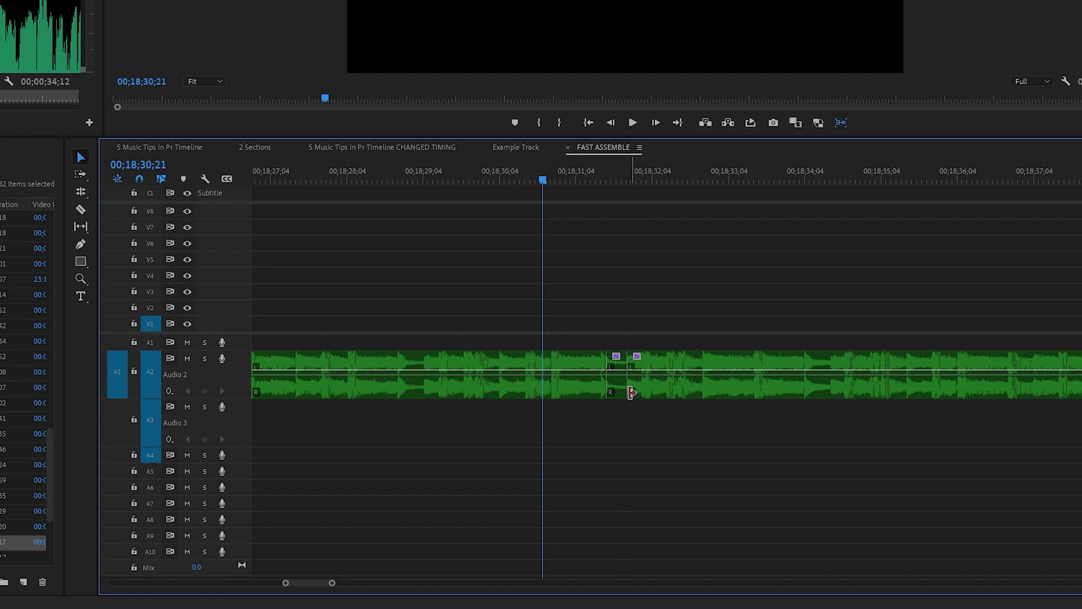
left_click(619, 391)
left_click(648, 380)
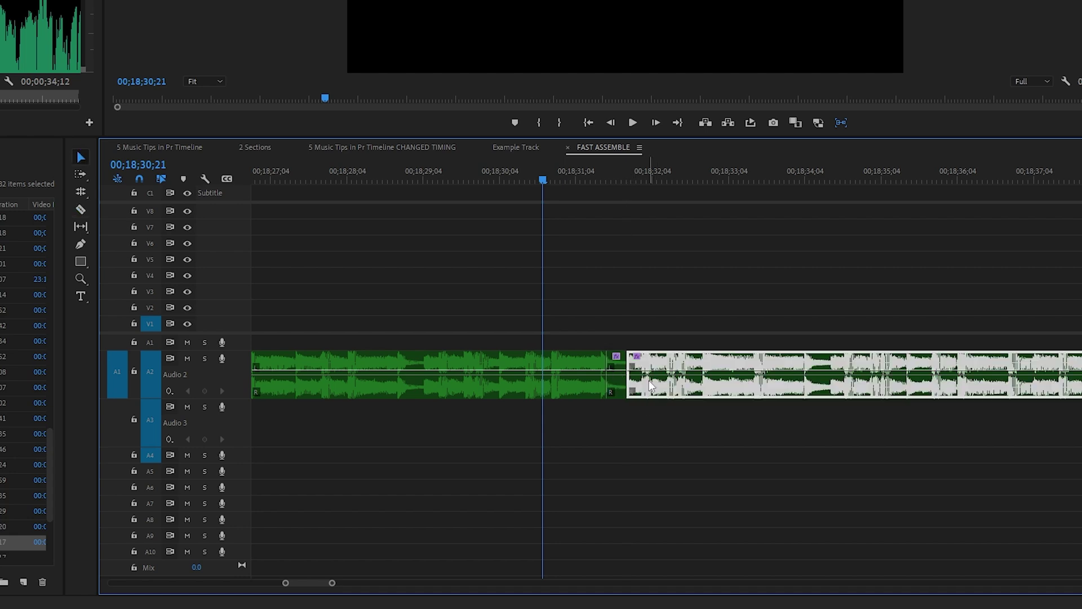
key("Delete")
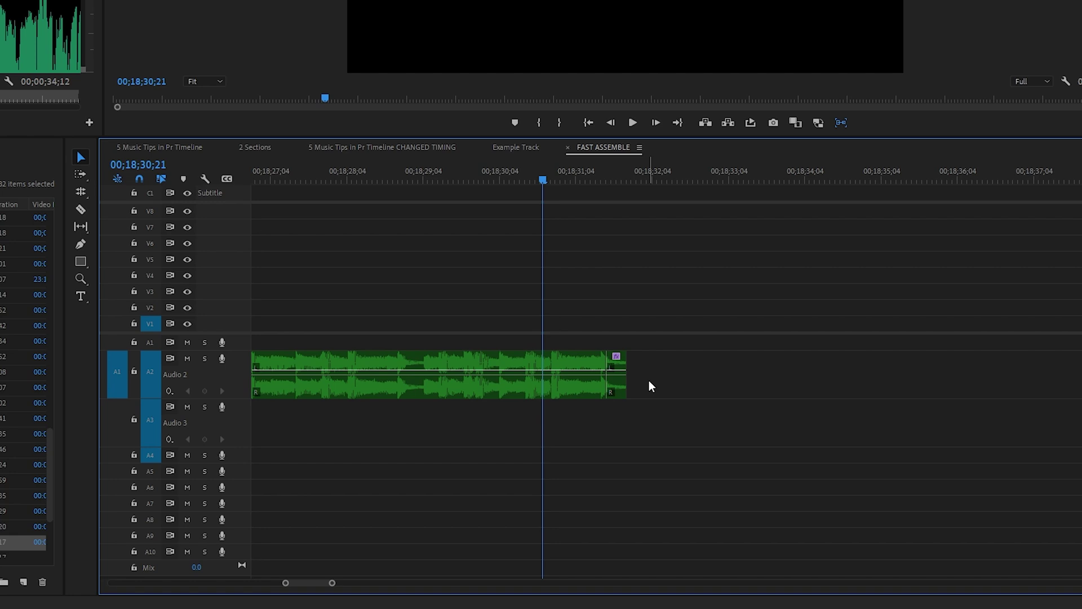
Step: Nest the short end clip as a sequence named 'END'
right_click(618, 387)
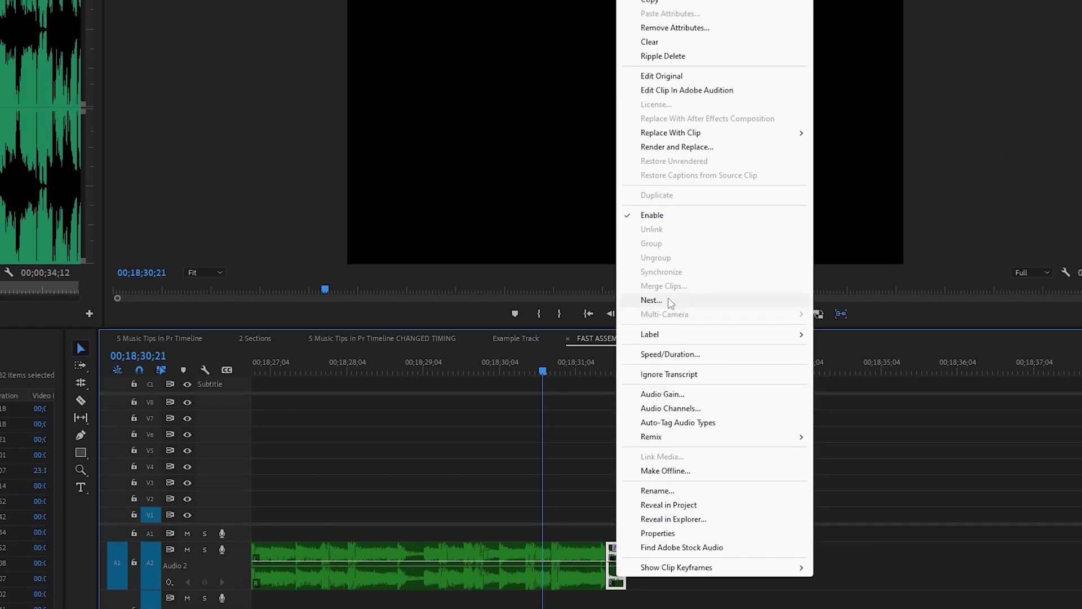
left_click(668, 108)
type("ENDING")
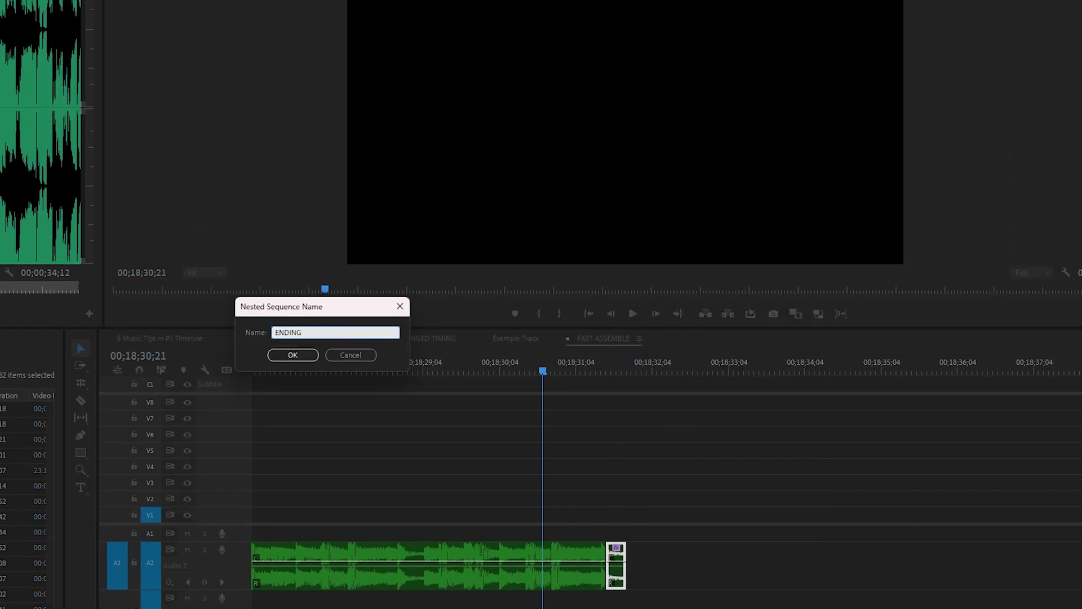
key("Return")
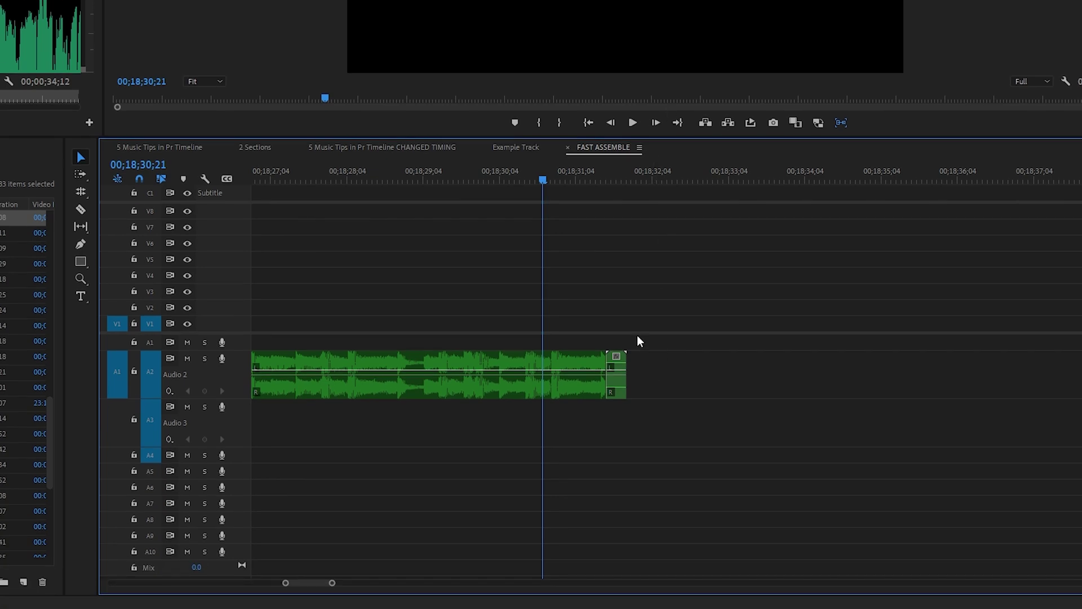
Step: Inside the nested sequence, duplicate the end clip from Audio 2 onto Audio 3 and disable the copy
double_click(620, 391)
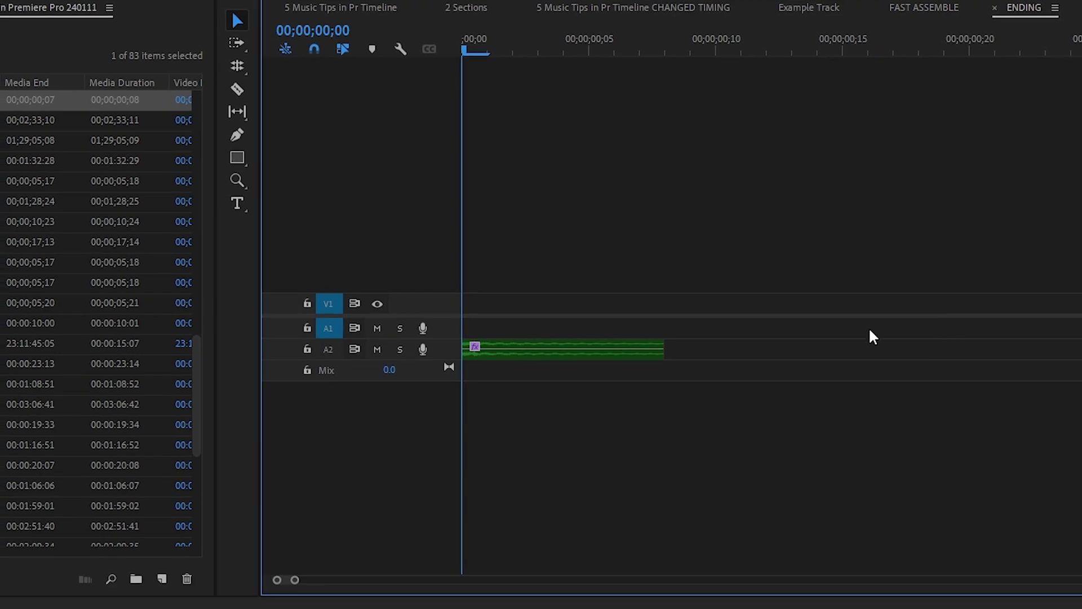
left_click_drag(564, 350, 561, 390)
left_click(555, 397)
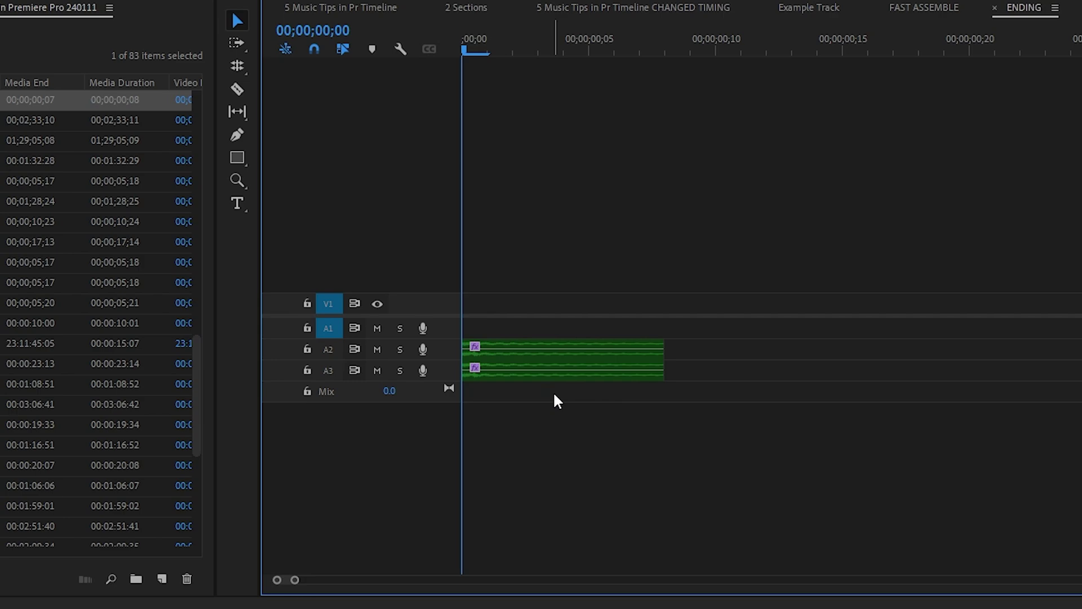
right_click(570, 377)
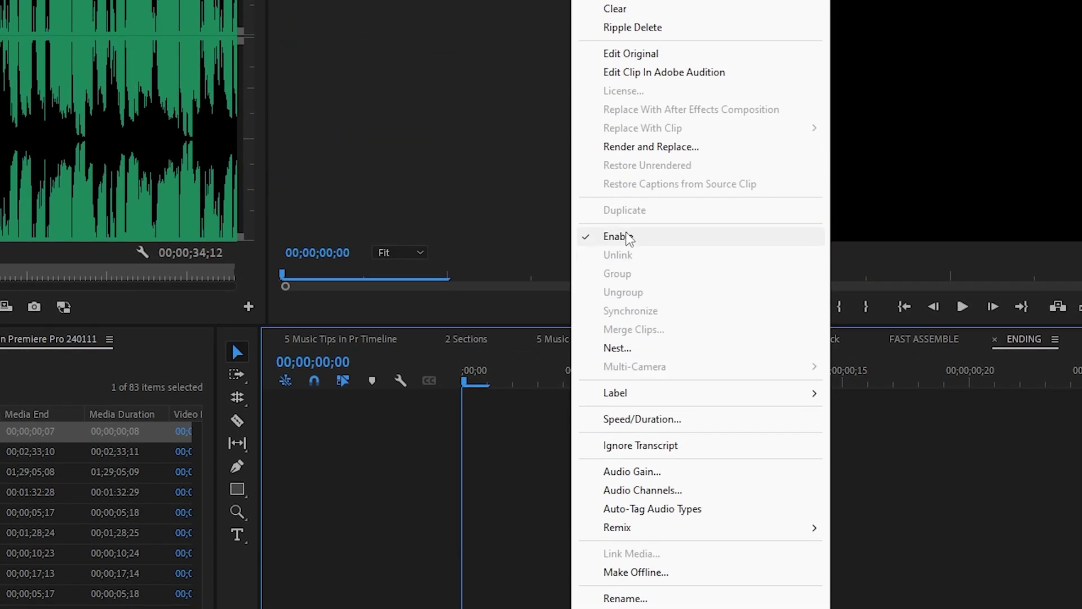
left_click(627, 237)
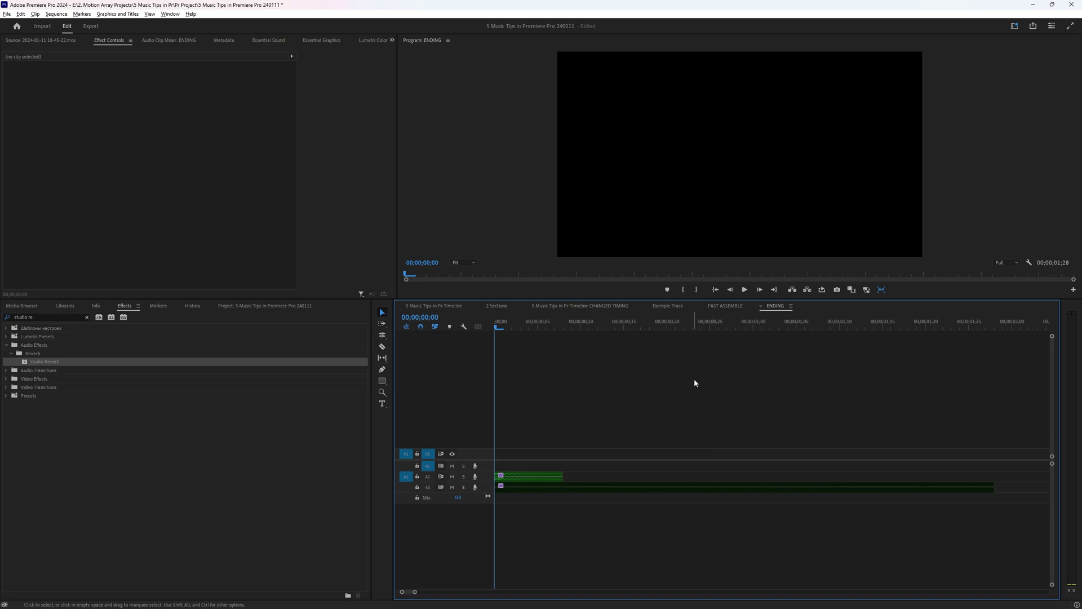
Step: Extend the nested ENDING clip in FAST ASSEMBLE, then keyframe its Audio 2 end clip to fade to silence
left_click(724, 306)
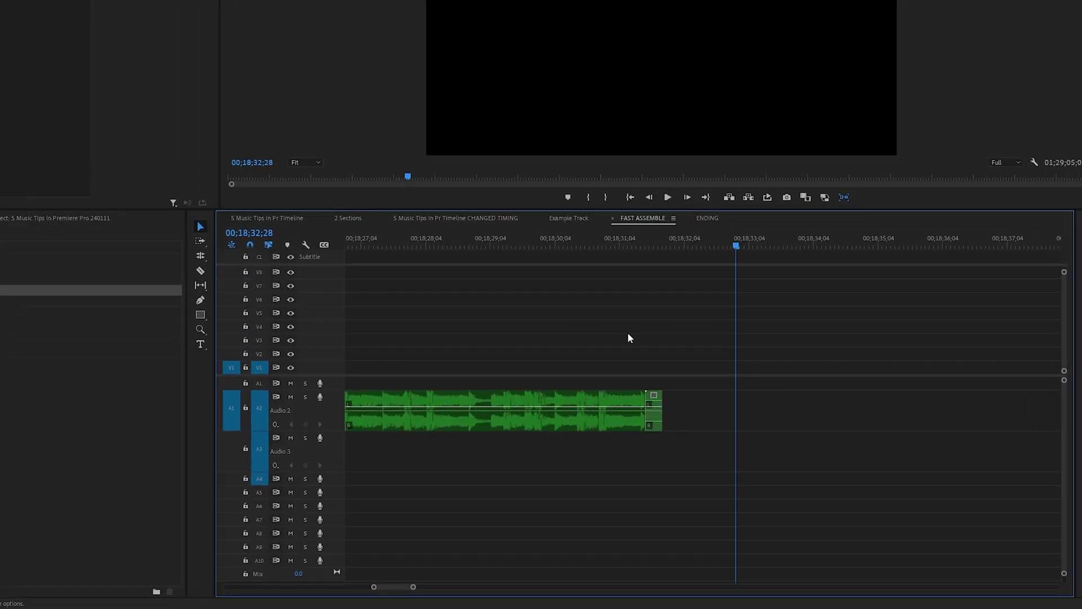
left_click_drag(585, 366, 720, 367)
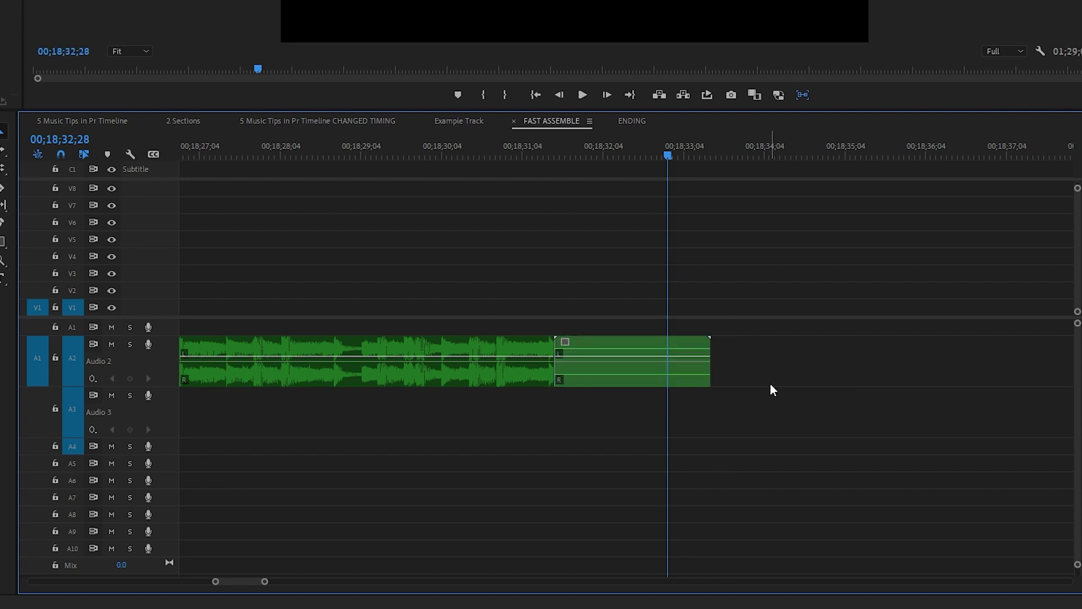
left_click(625, 120)
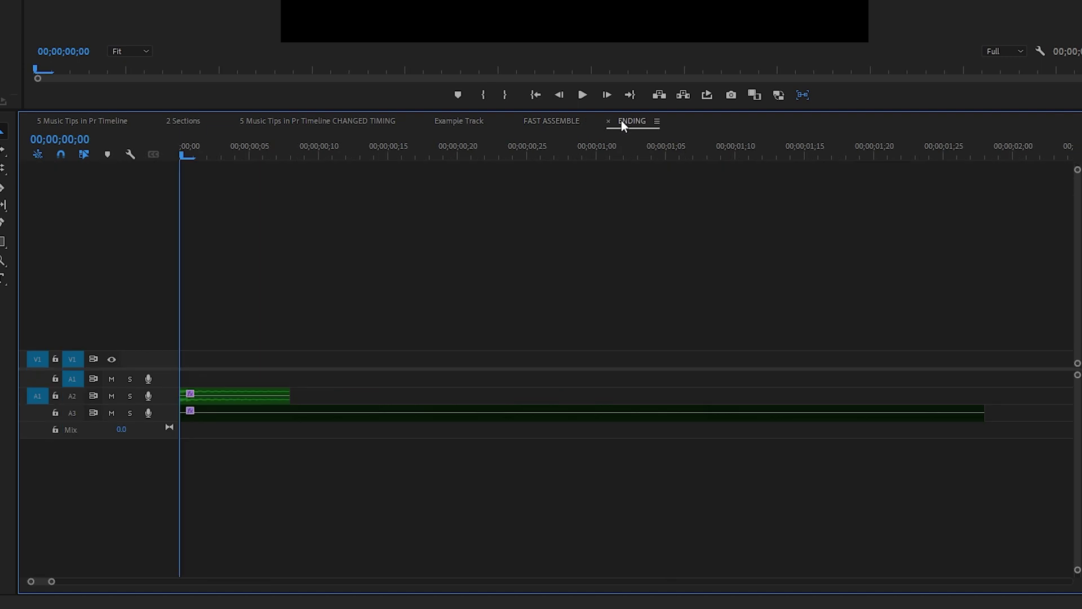
double_click(441, 308)
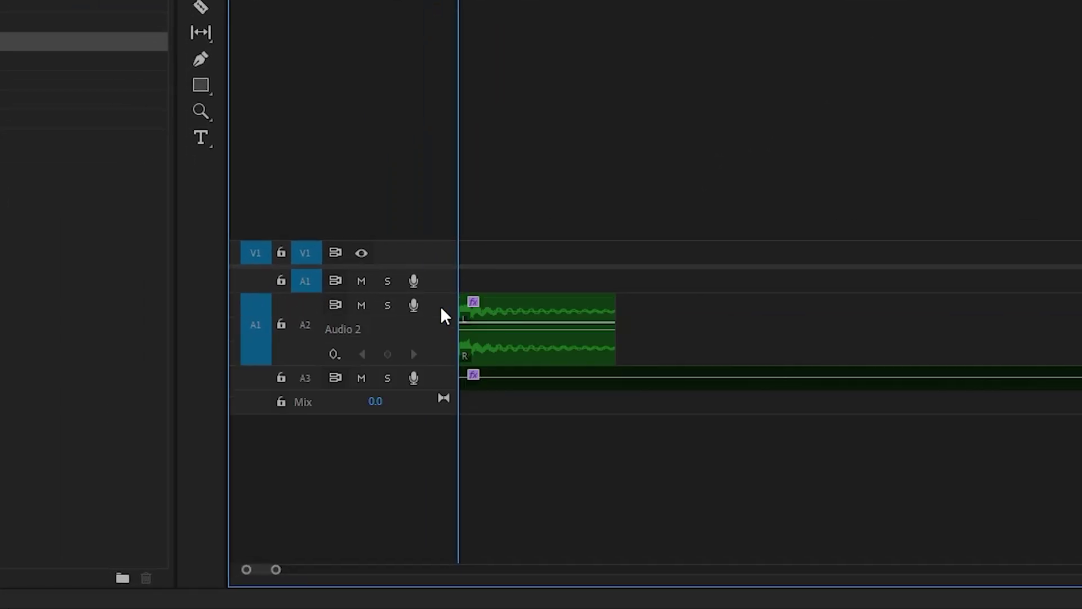
left_click(555, 325)
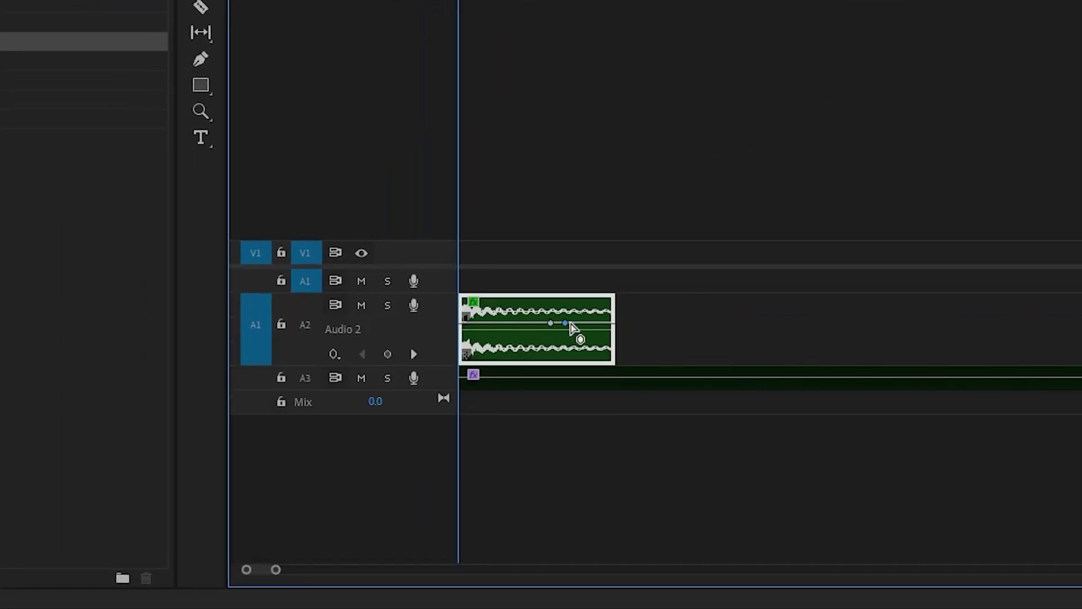
left_click_drag(581, 324, 600, 383)
left_click(838, 304)
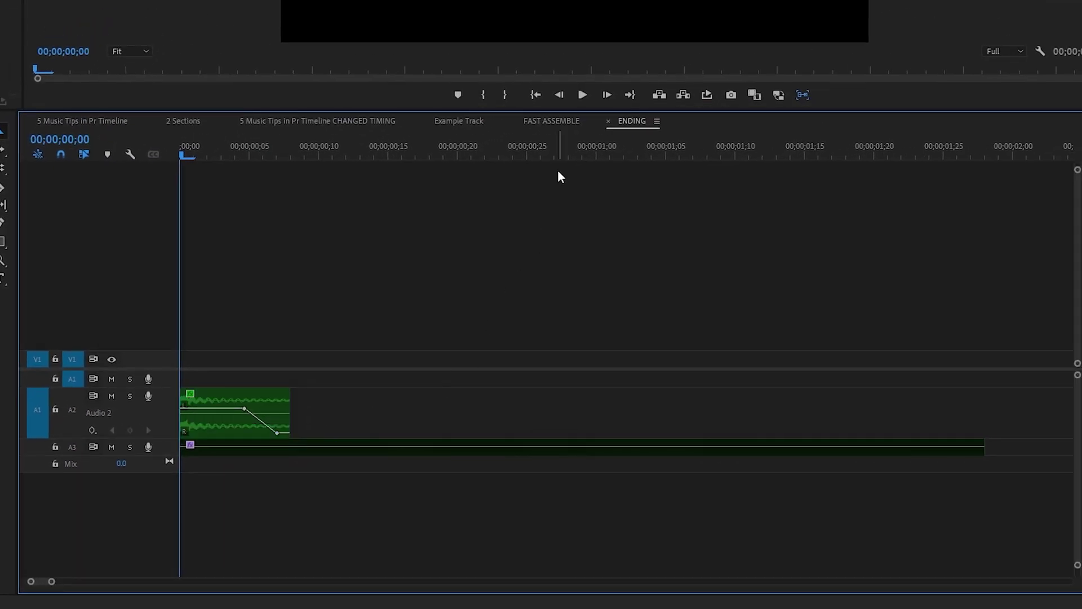
Step: Add Studio Reverb to the nested ENDING clip: Great Hall preset, Room Size 89.9, Wet raised to 59.7%
left_click(555, 121)
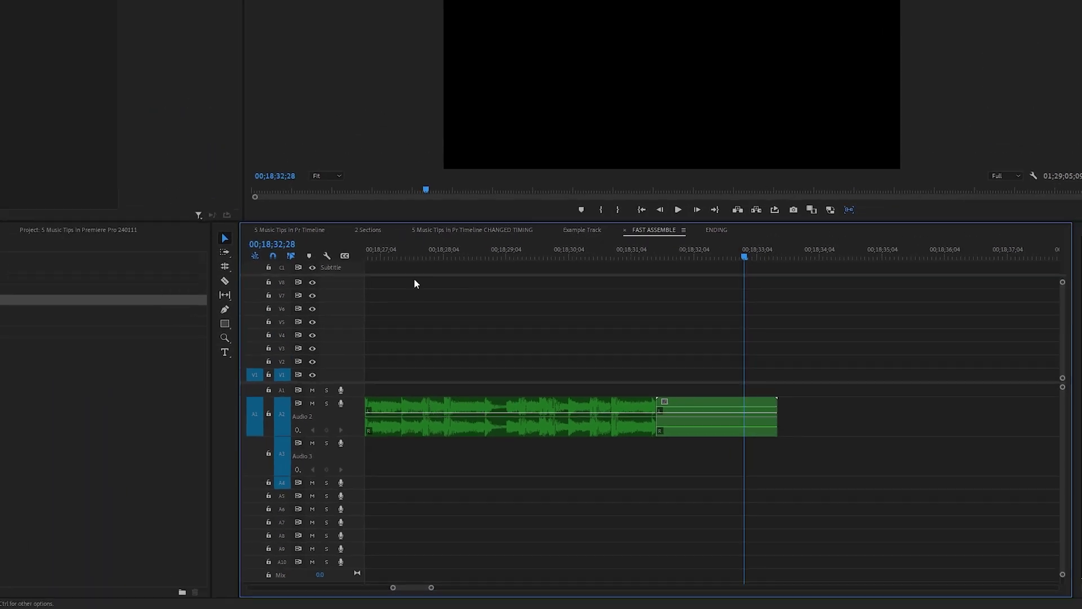
left_click_drag(45, 362, 762, 461)
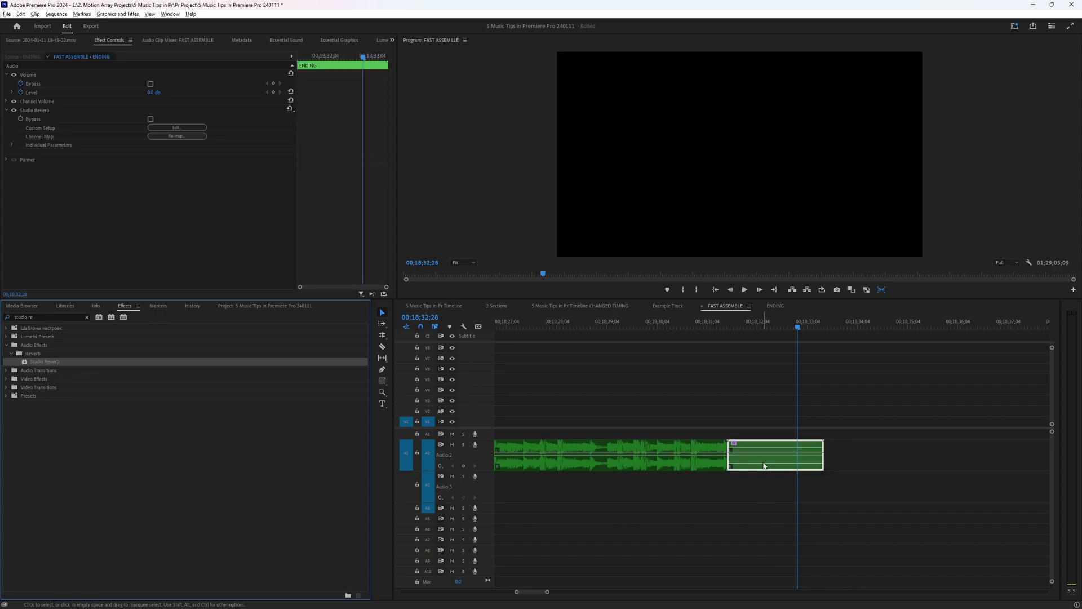
left_click(191, 128)
left_click(544, 229)
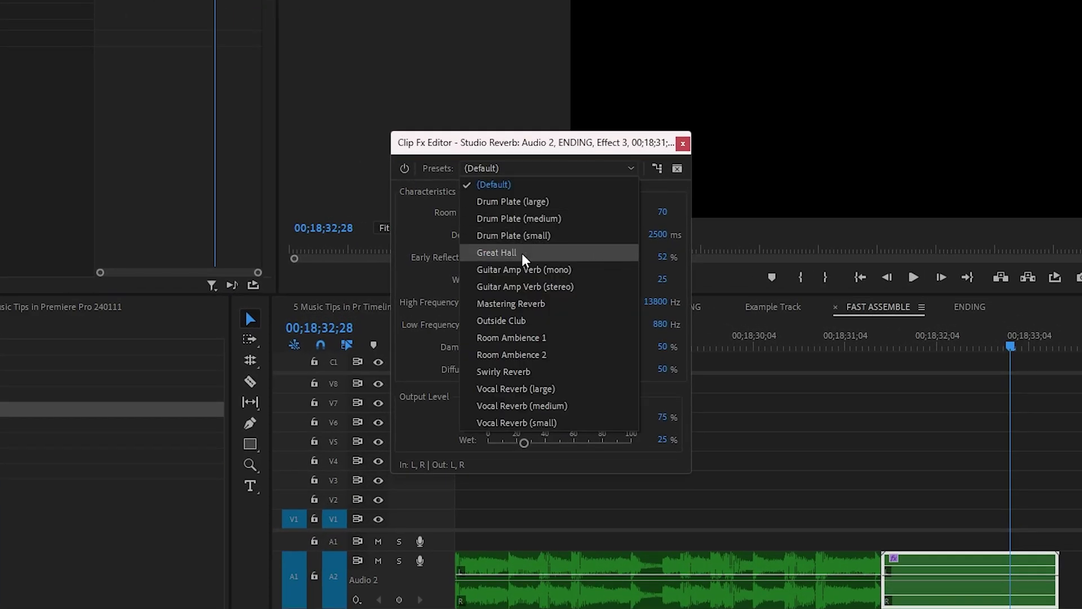
left_click(496, 252)
left_click_drag(598, 219, 618, 217)
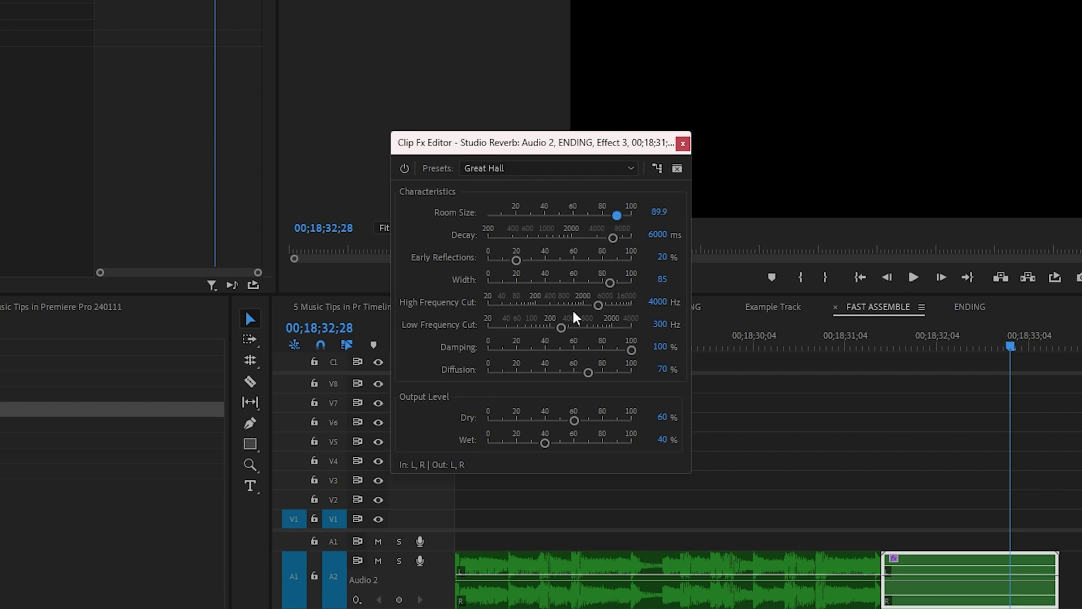
left_click_drag(545, 443, 571, 443)
left_click(683, 143)
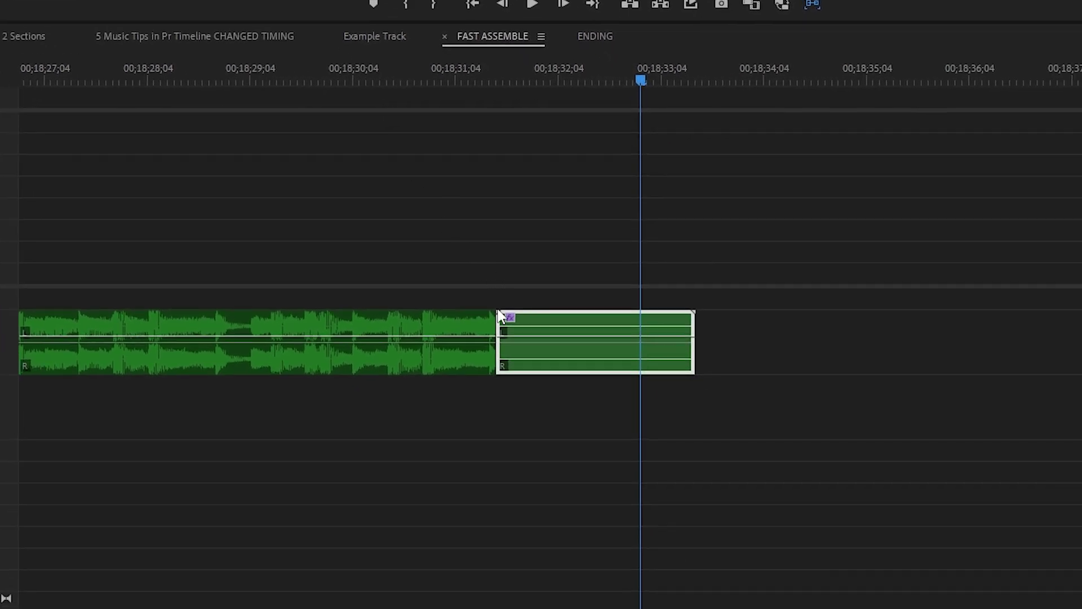
Step: Add a 12-frame Constant Power crossfade between the music and the ENDING clip, then play it back
left_click(498, 340)
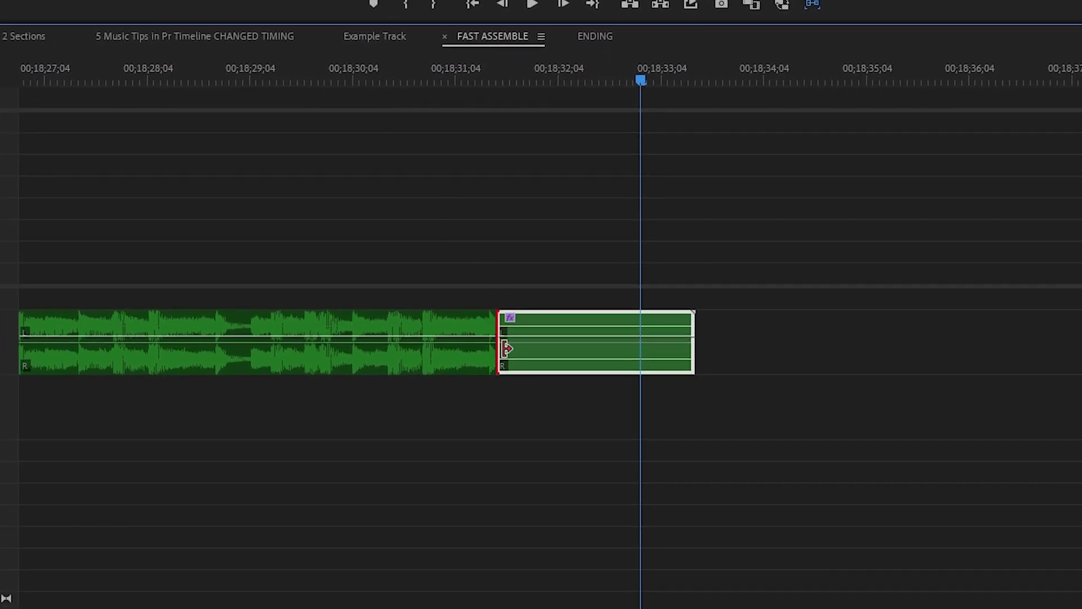
key("ctrl+shift+d")
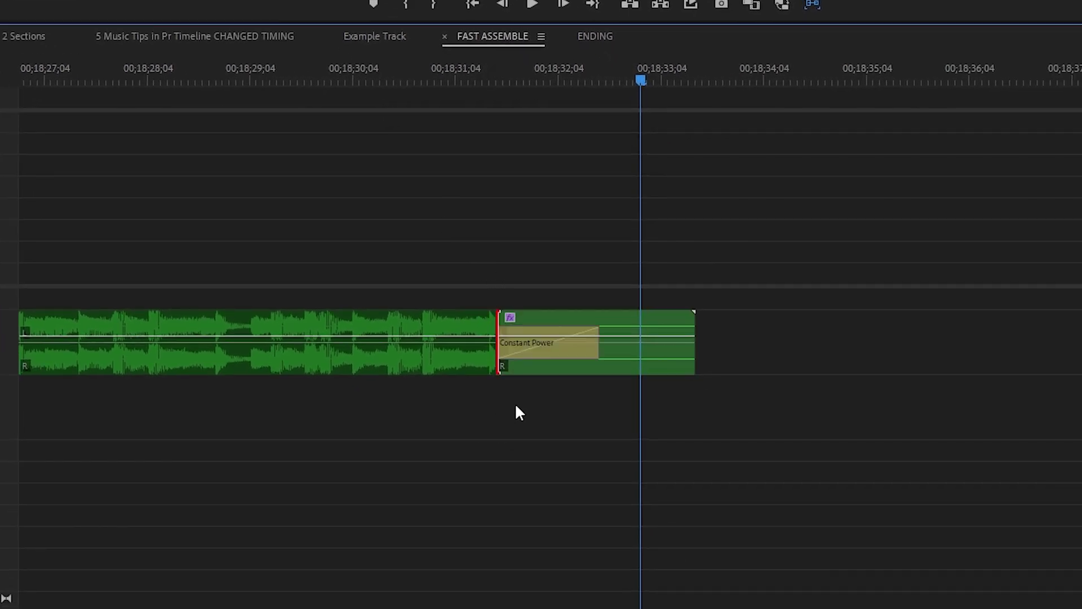
left_click_drag(590, 356, 536, 357)
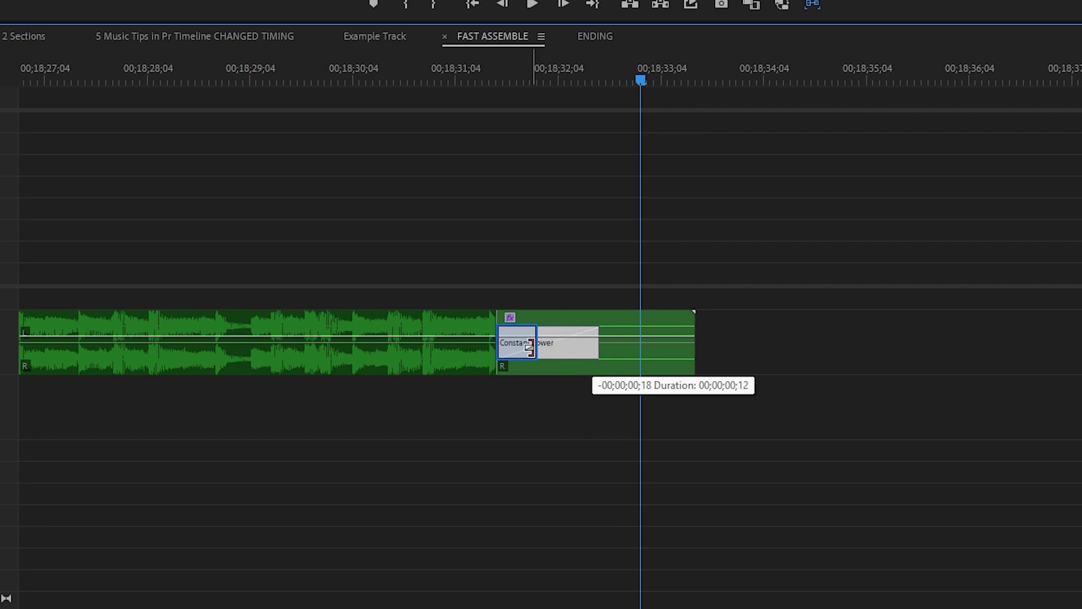
left_click_drag(440, 85, 354, 194)
key("space")
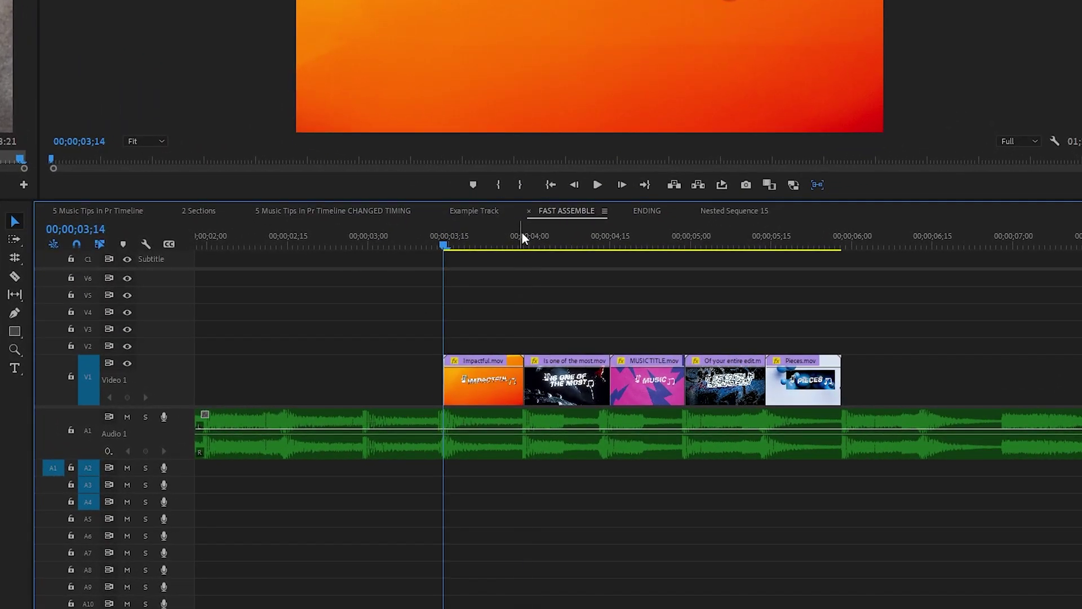
Step: Check the cuts against the beats, then nudge the five V1 clips, Impactful.mov through Pieces.mov, one frame earlier
left_click(698, 322)
left_click_drag(597, 248, 403, 241)
key("space")
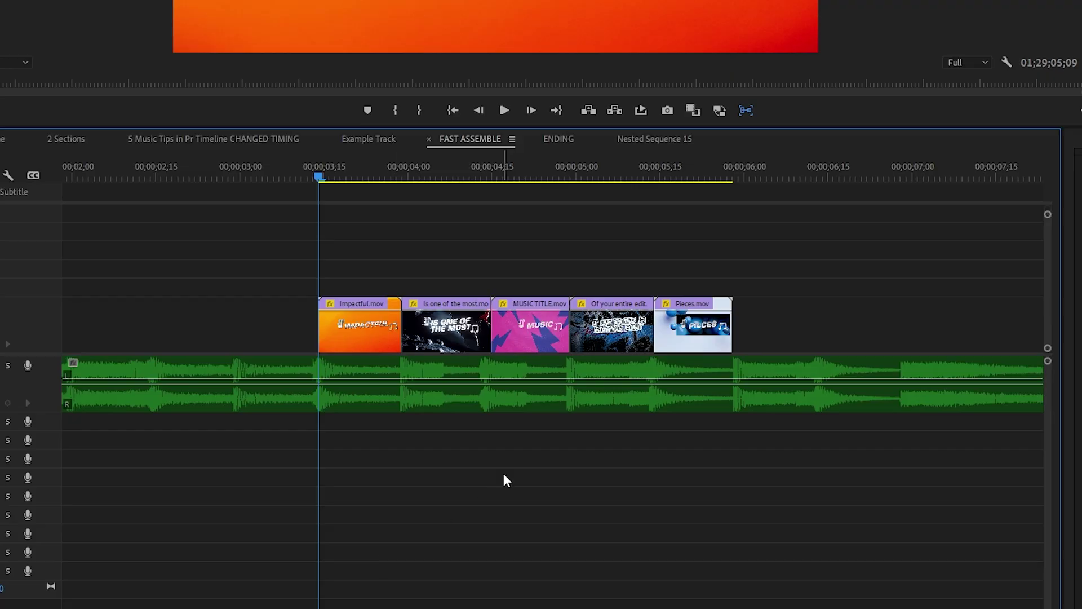
left_click_drag(813, 249, 305, 327)
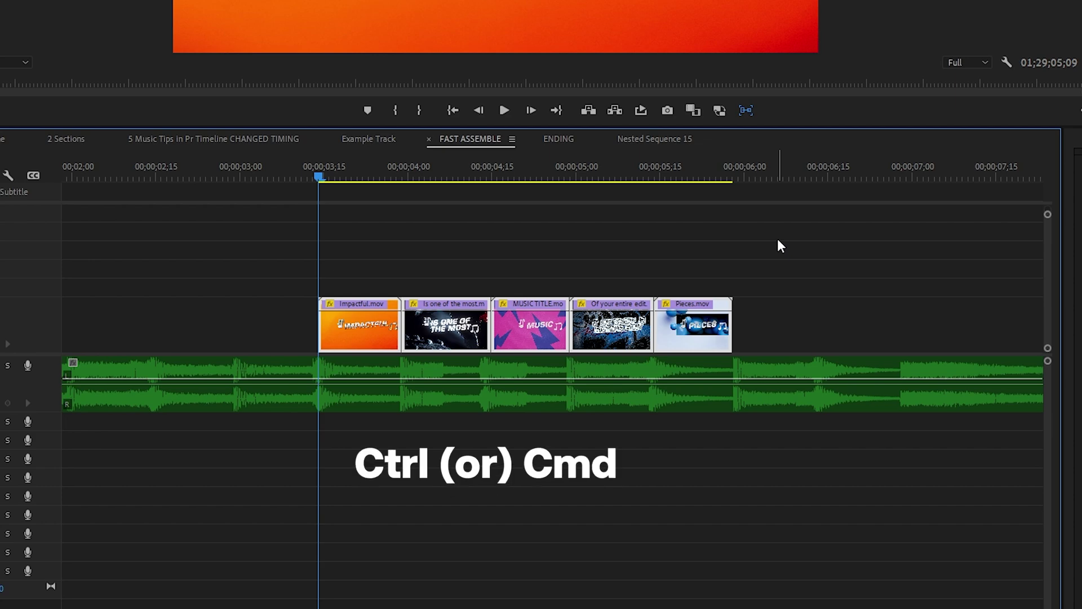
key("ctrl+Left")
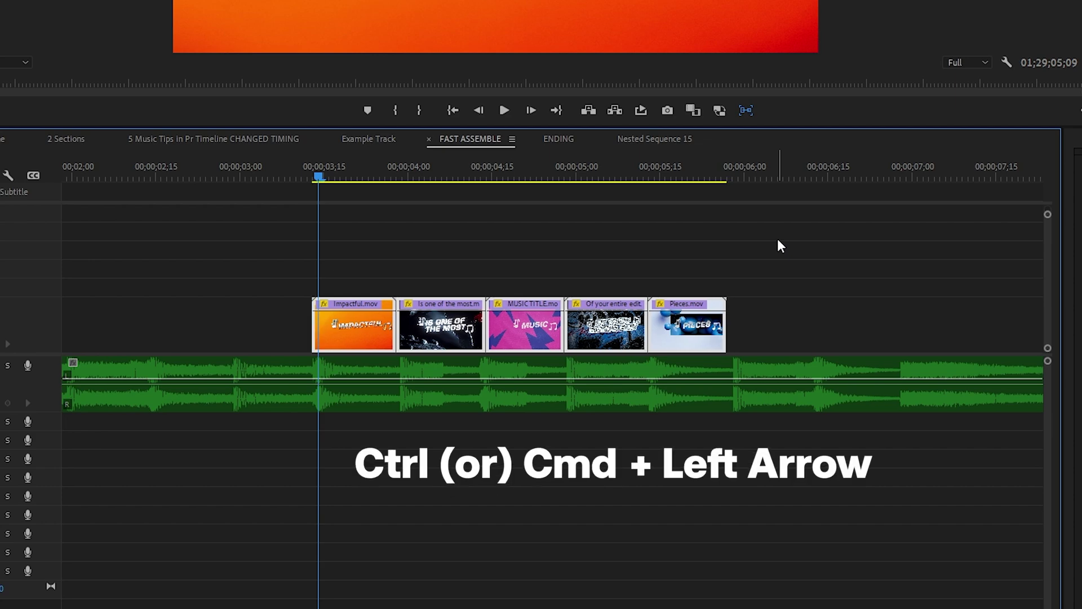